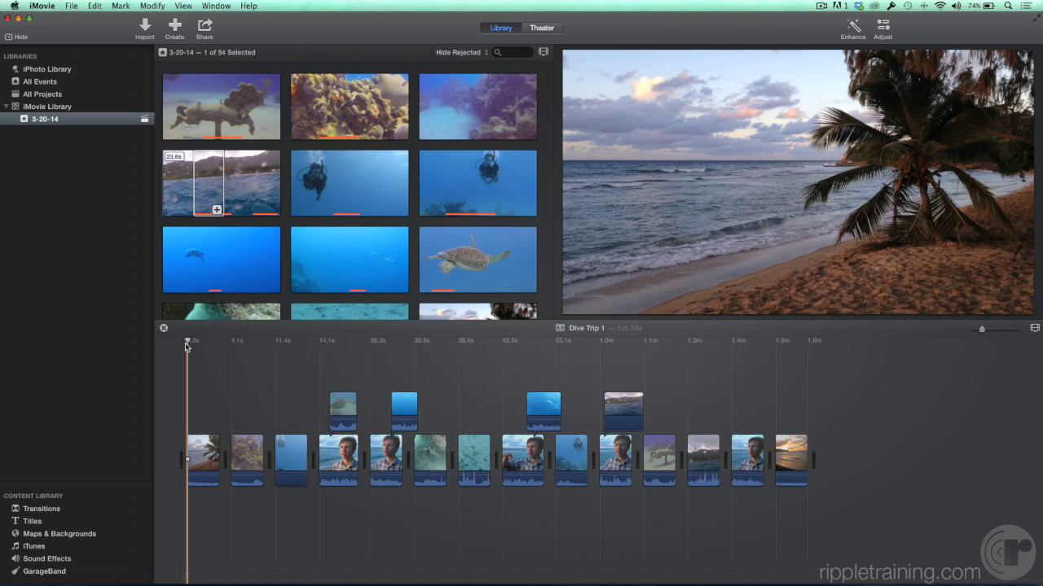
# Step: Show the Sound Effects folder in the Content Library, sorted alphabetically by name
pyautogui.click(88, 562)
pyautogui.click(200, 55)
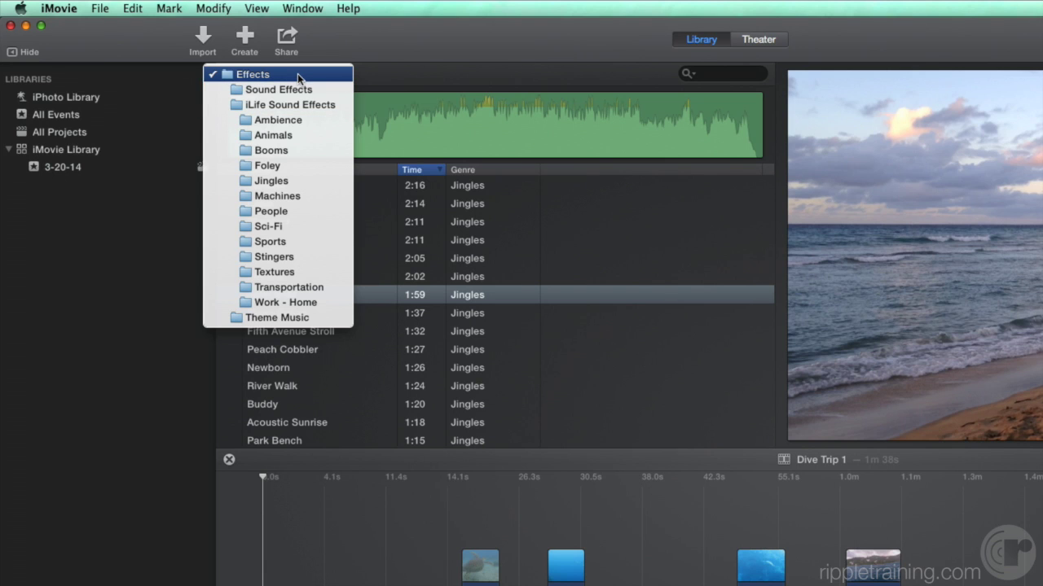
pyautogui.click(312, 90)
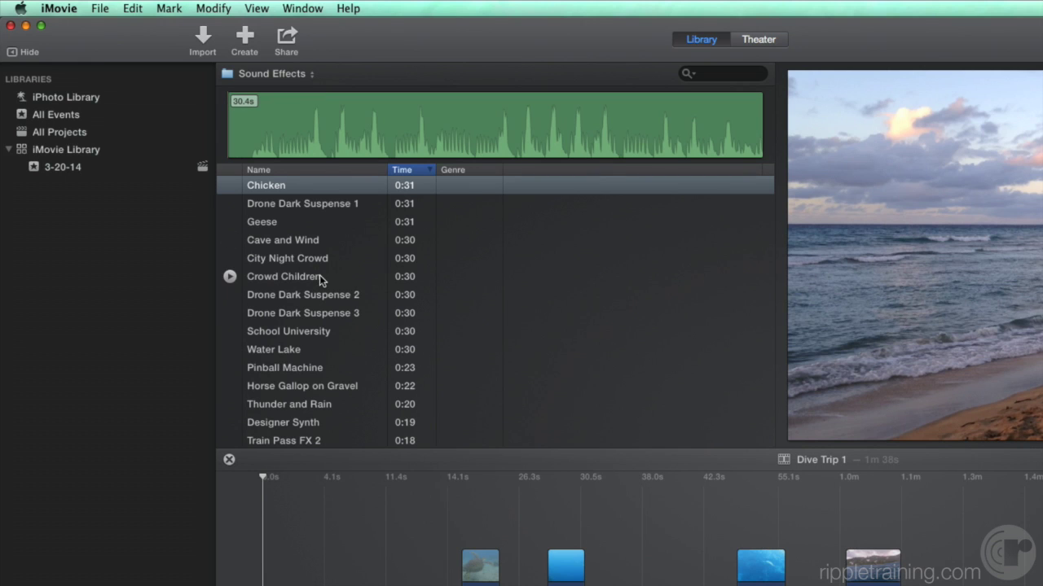
pyautogui.click(305, 171)
# Step: Preview the Auto Close Door 1, Bark, Baseball Bat 1 and Basketball Rim sounds
pyautogui.scroll(8, 305, 185)
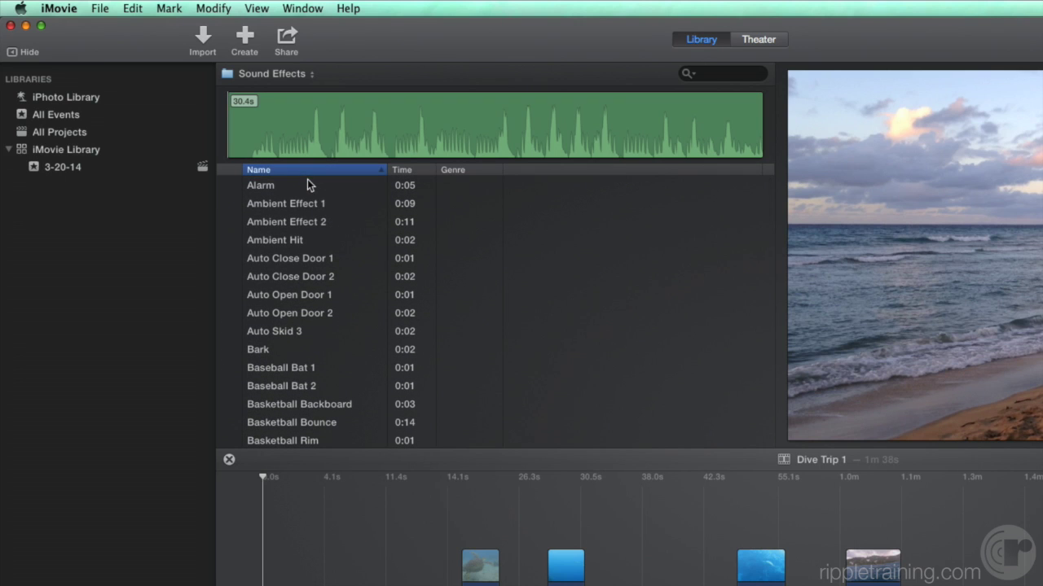
pyautogui.moveTo(234, 281)
pyautogui.click(236, 261)
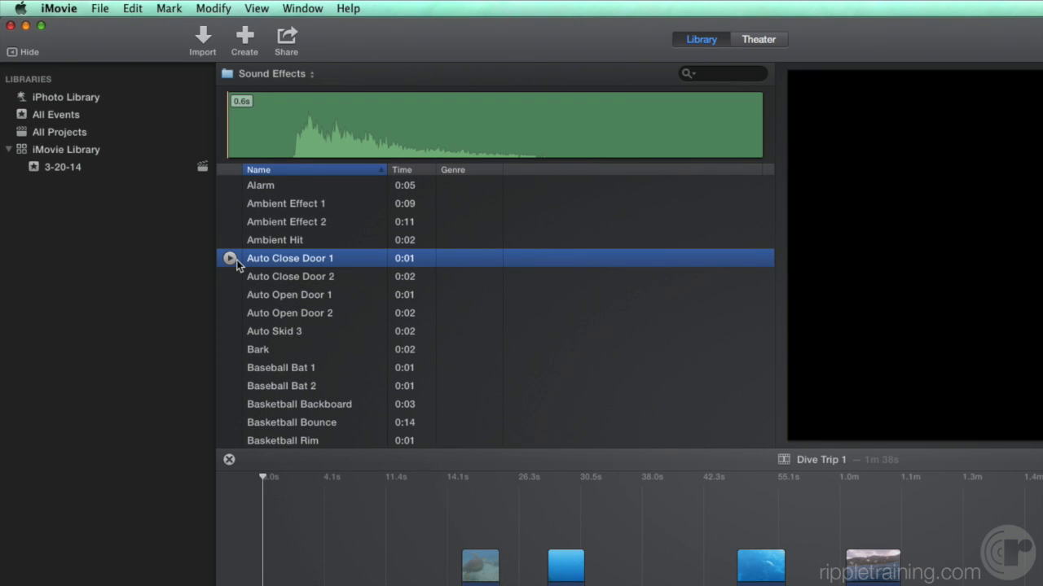
pyautogui.click(229, 350)
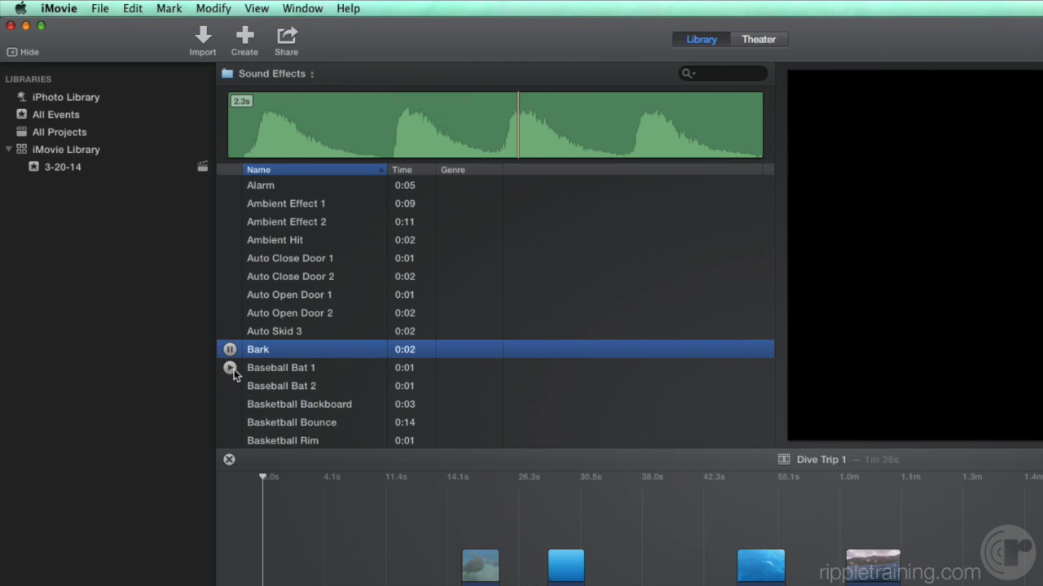
pyautogui.click(230, 369)
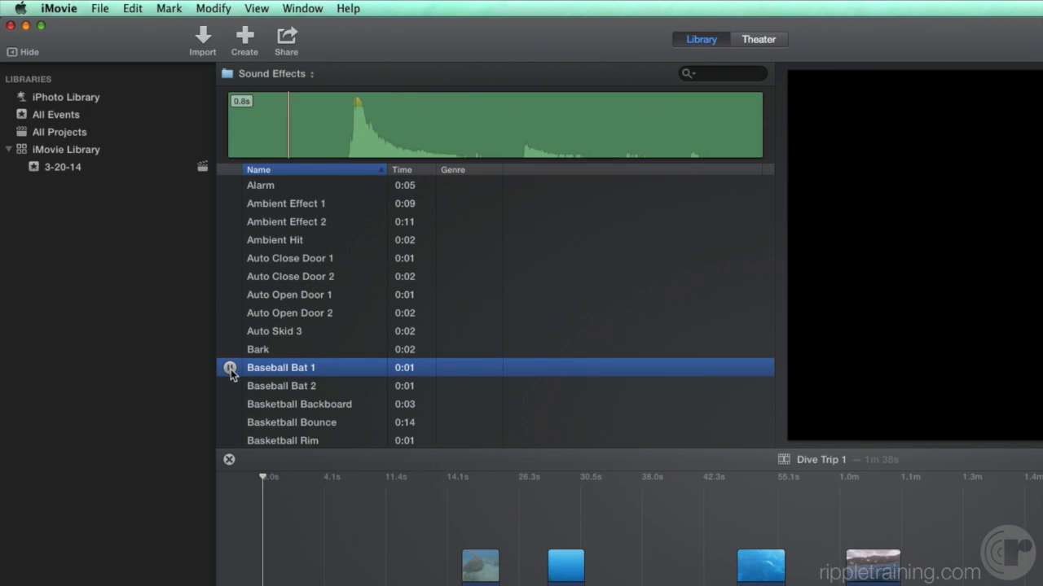
pyautogui.click(231, 440)
# Step: Play the project from the playhead
pyautogui.scroll(-3, 326, 367)
pyautogui.click(720, 75)
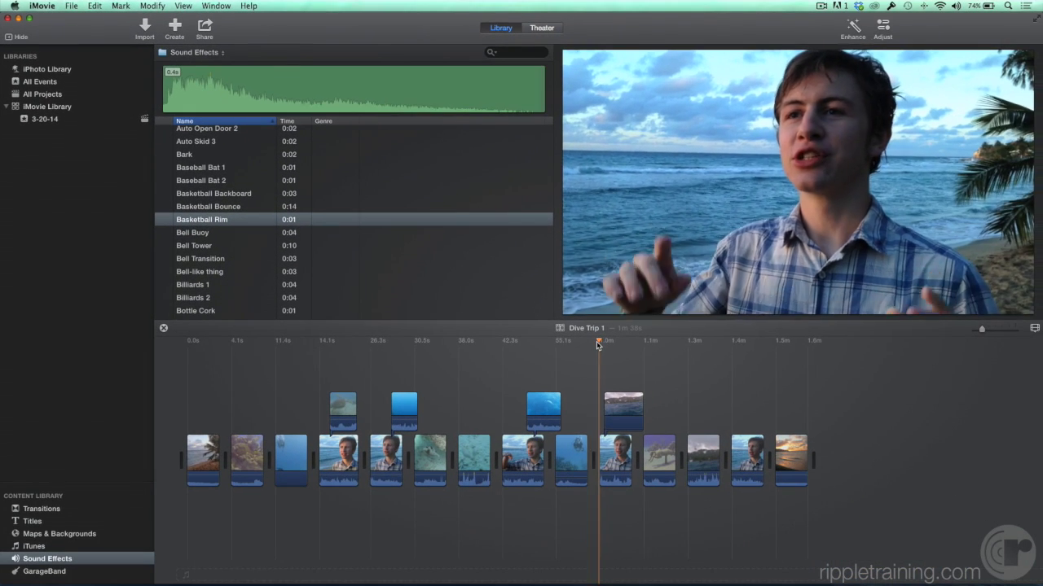
pyautogui.press('space')
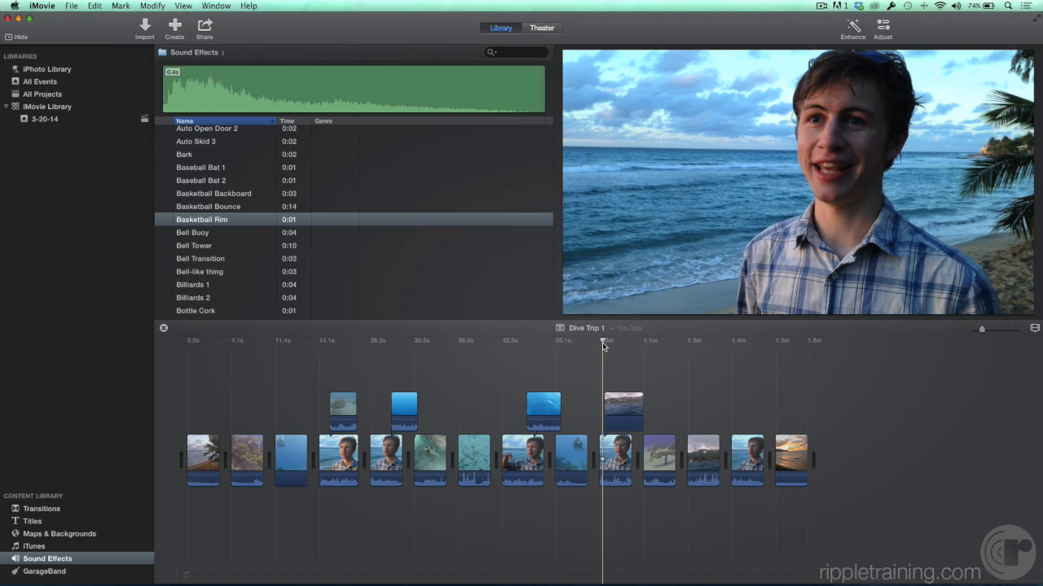
# Step: Search sound effects for 'rain' and compare Hard Rain with Thunder and Rain, ending on Hard Rain
pyautogui.click(509, 55)
pyautogui.write('rain')
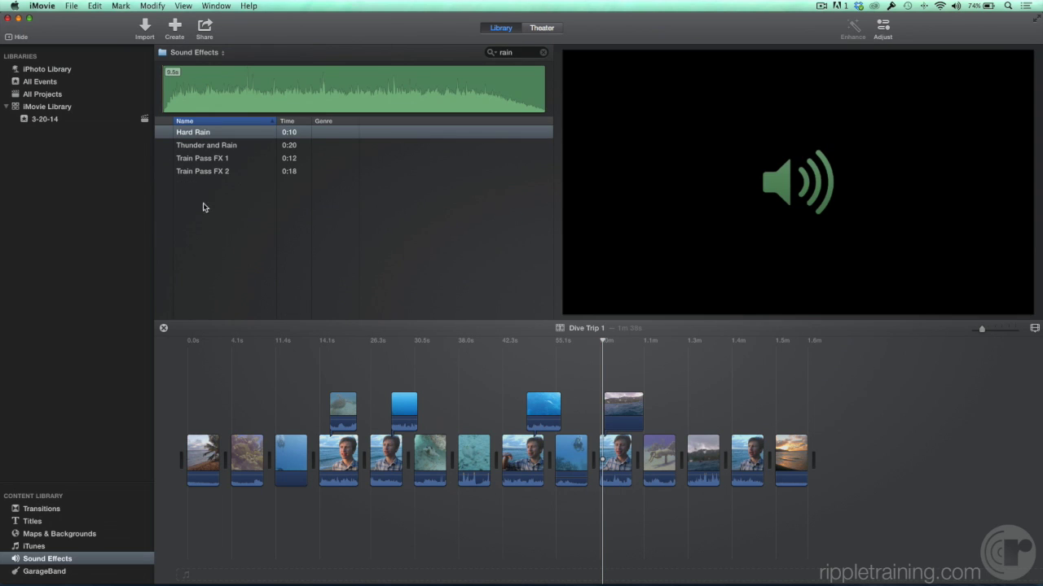
pyautogui.click(163, 136)
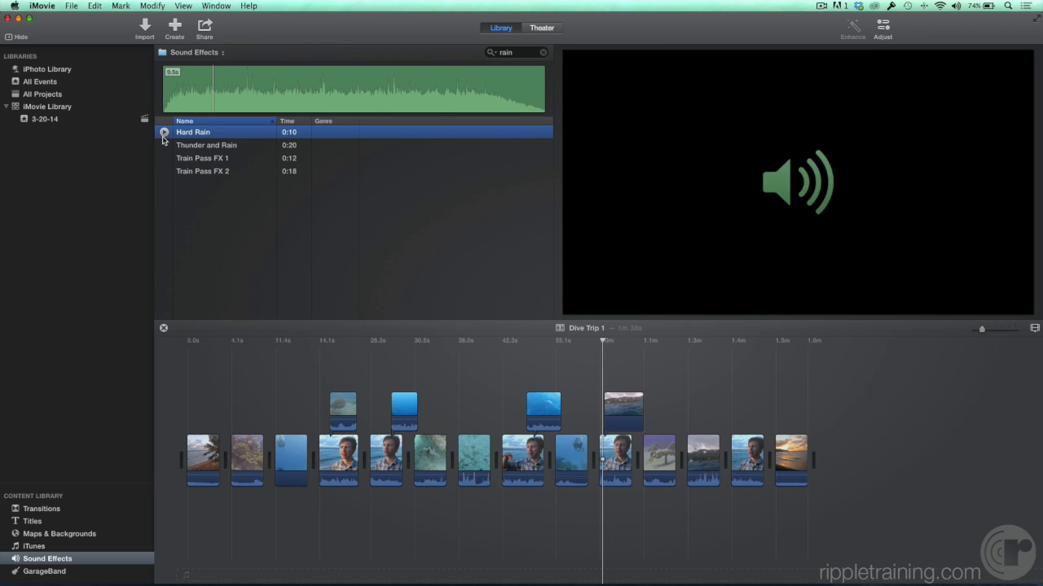
pyautogui.click(164, 145)
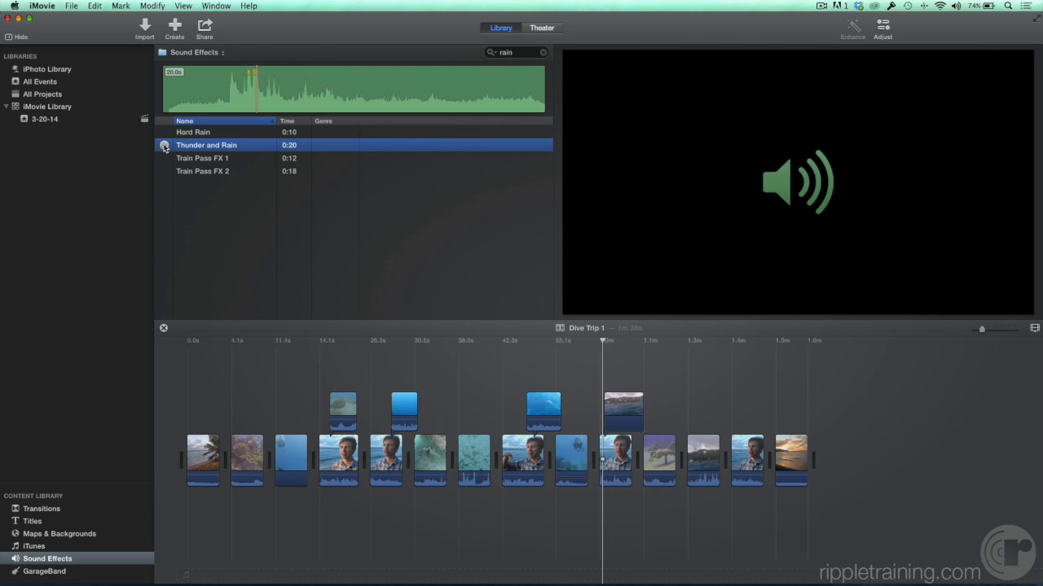
pyautogui.click(209, 135)
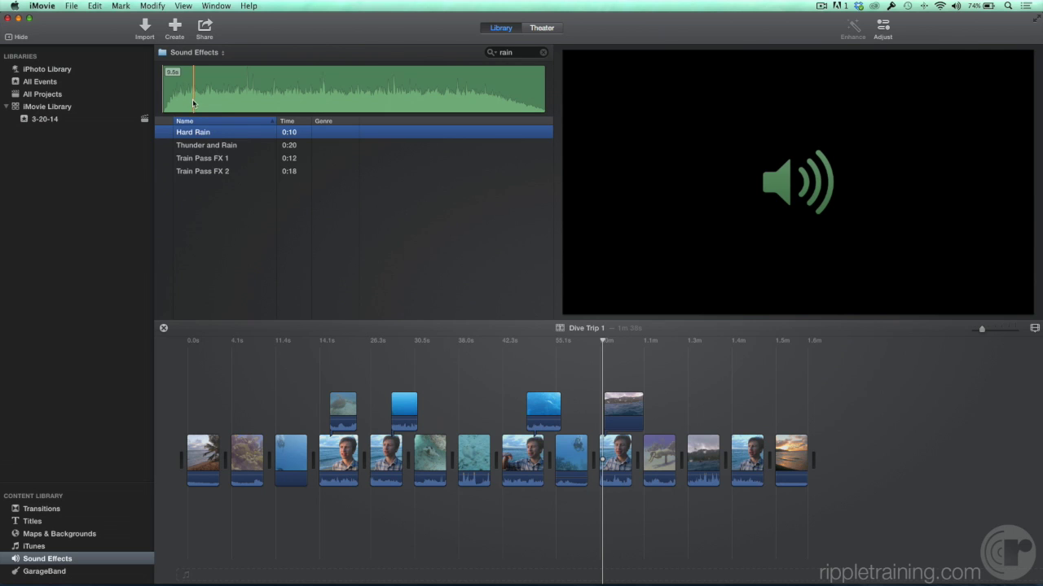
# Step: Place Hard Rain's opening seconds under the talking clip near the 1-minute mark and play it
pyautogui.moveTo(184, 103); pyautogui.dragTo(328, 101)
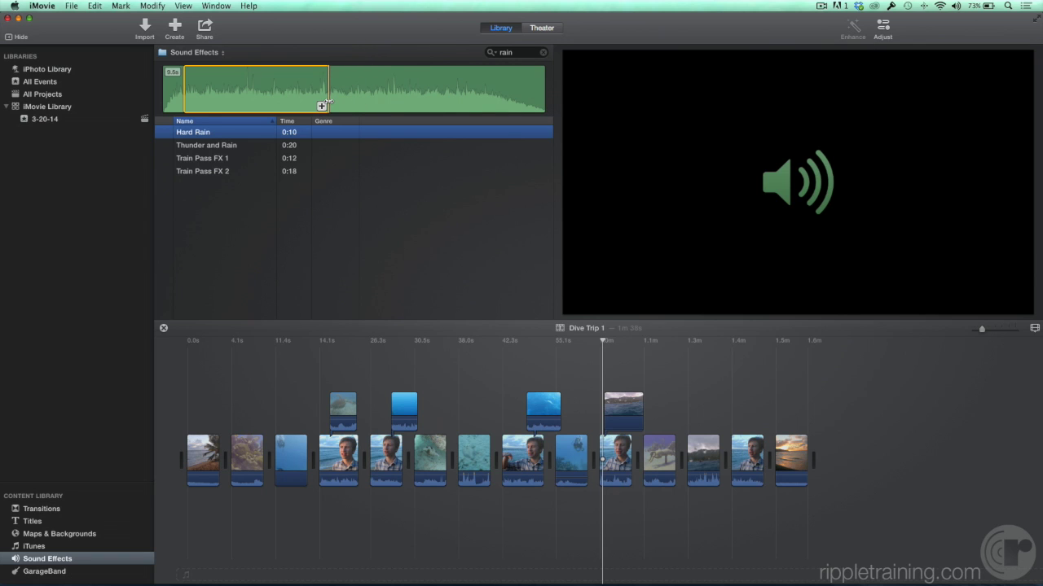
pyautogui.moveTo(331, 229); pyautogui.dragTo(606, 515)
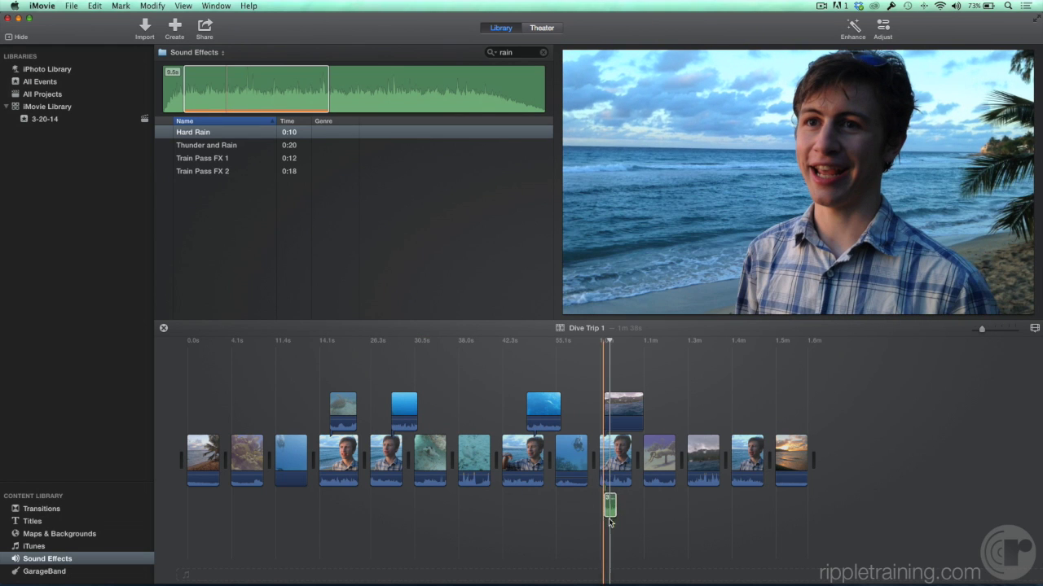
pyautogui.click(599, 345)
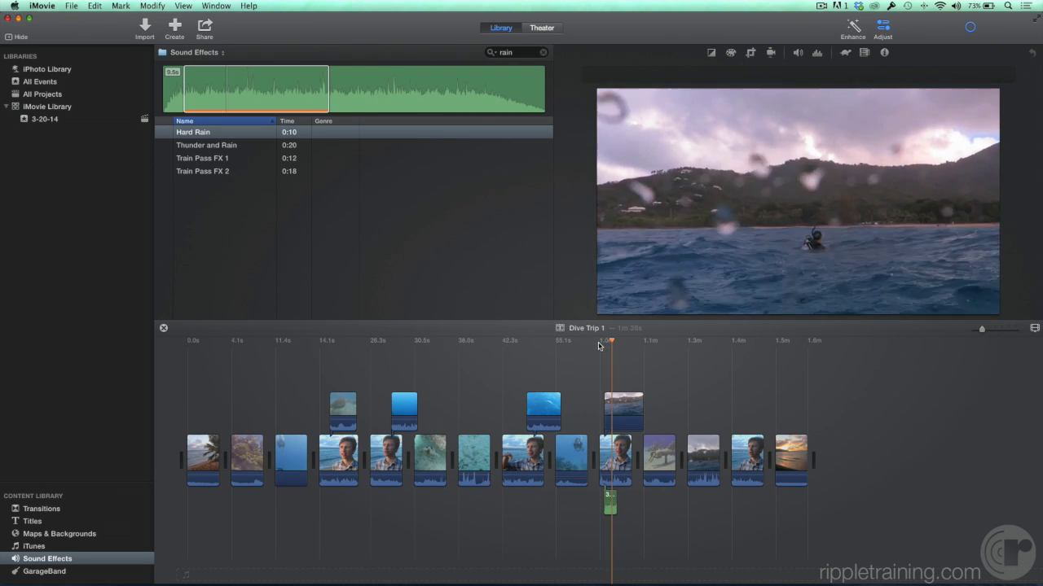
pyautogui.press('space')
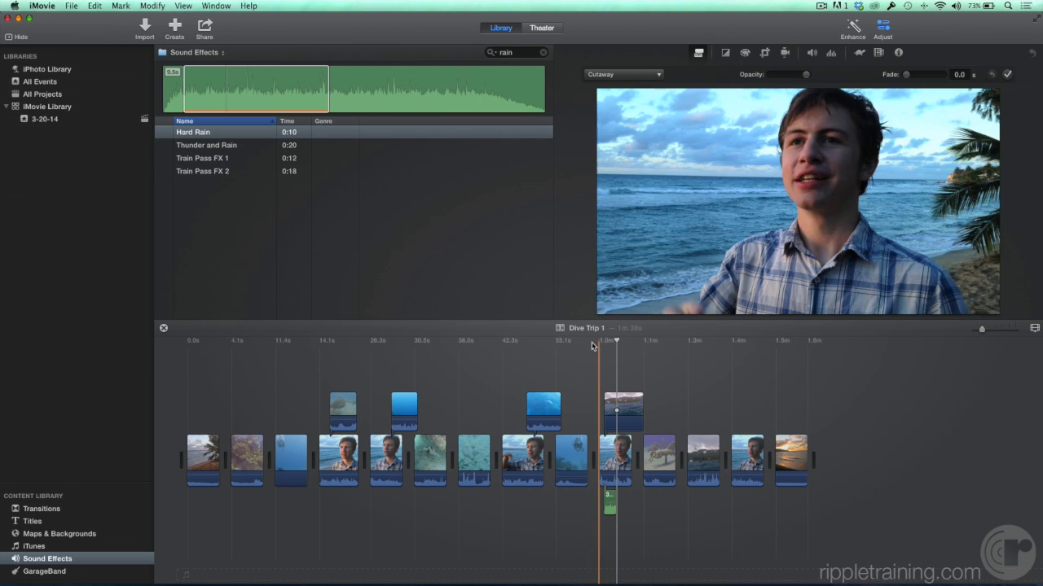
# Step: Toggle timeline waveforms off and back on, and zoom in around the rain clip
pyautogui.click(1034, 329)
pyautogui.click(955, 305)
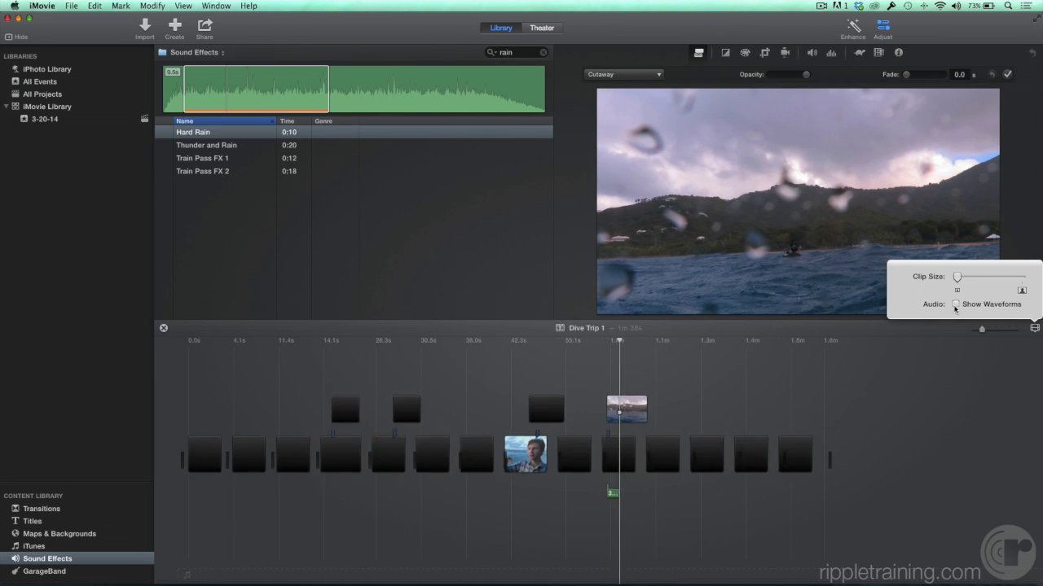
pyautogui.click(955, 306)
pyautogui.click(978, 333)
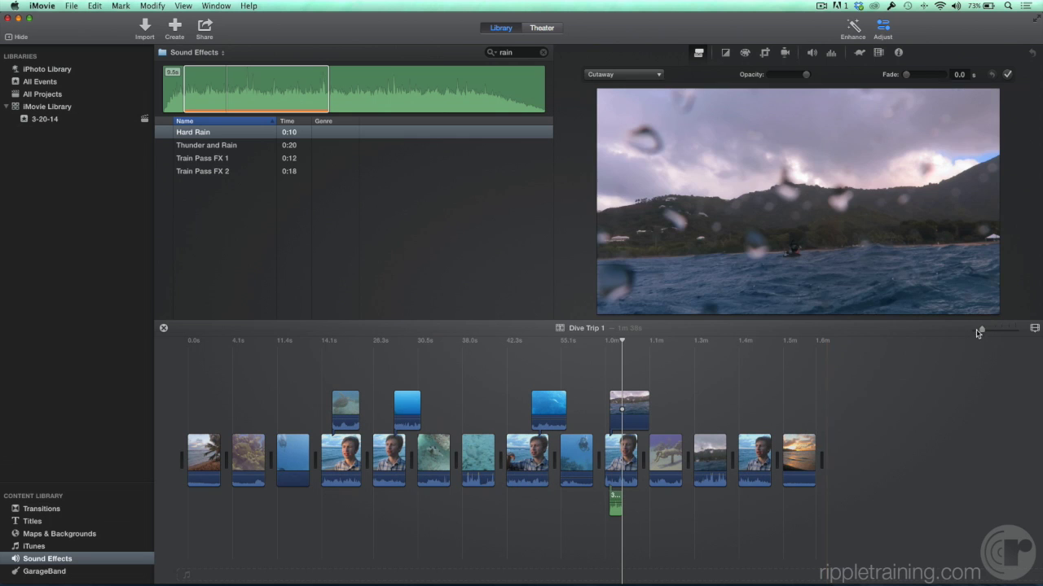
pyautogui.moveTo(987, 332); pyautogui.dragTo(1009, 331)
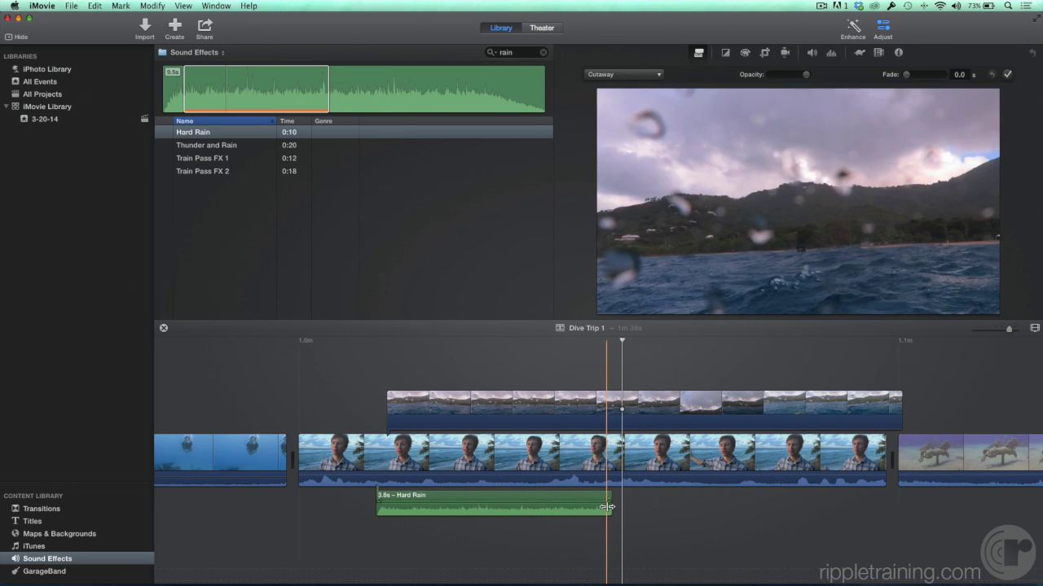
# Step: Extend the Hard Rain clip to 7.8s, checking it in the clip trimmer
pyautogui.moveTo(612, 505); pyautogui.dragTo(885, 506)
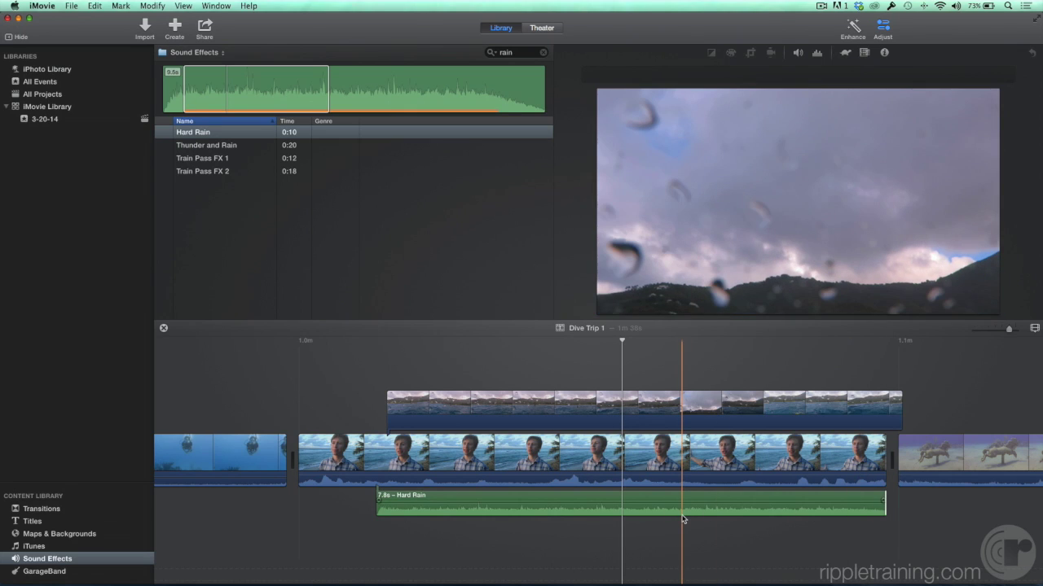
pyautogui.hotkey('alt', '/')
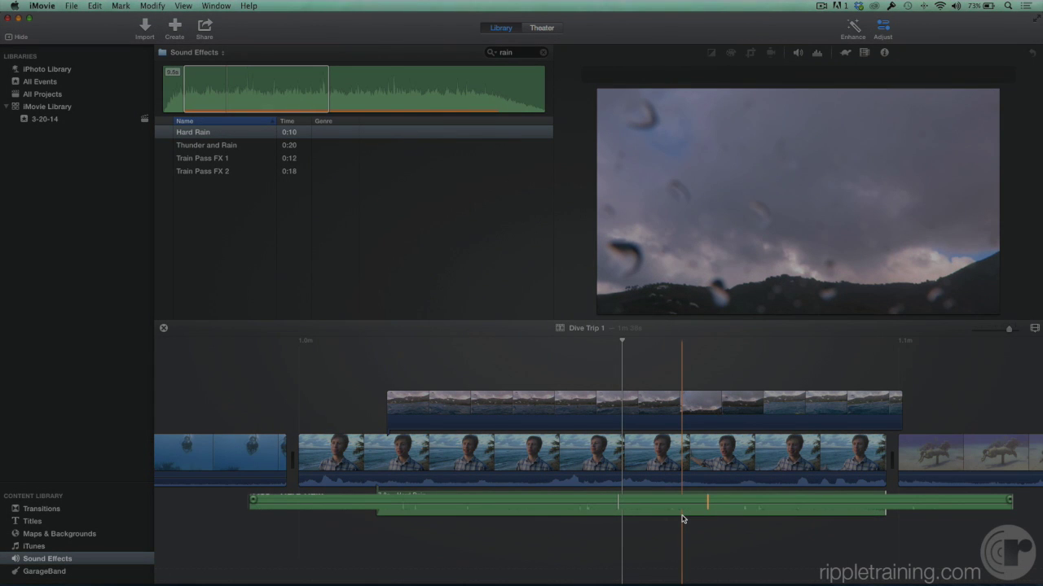
pyautogui.press('Return')
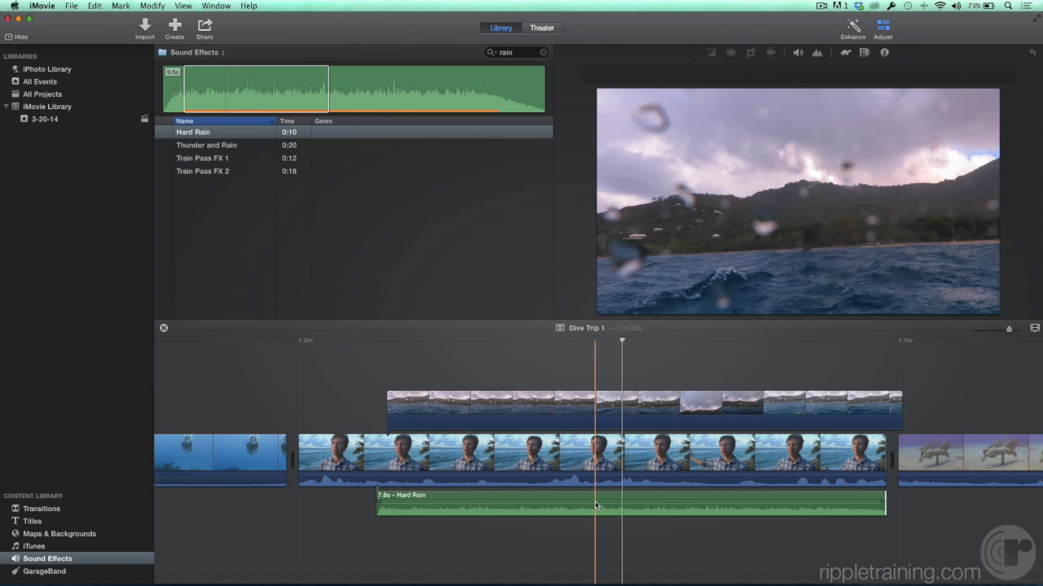
# Step: Lower the Hard Rain volume to 56% and play back the rain section
pyautogui.moveTo(596, 504)
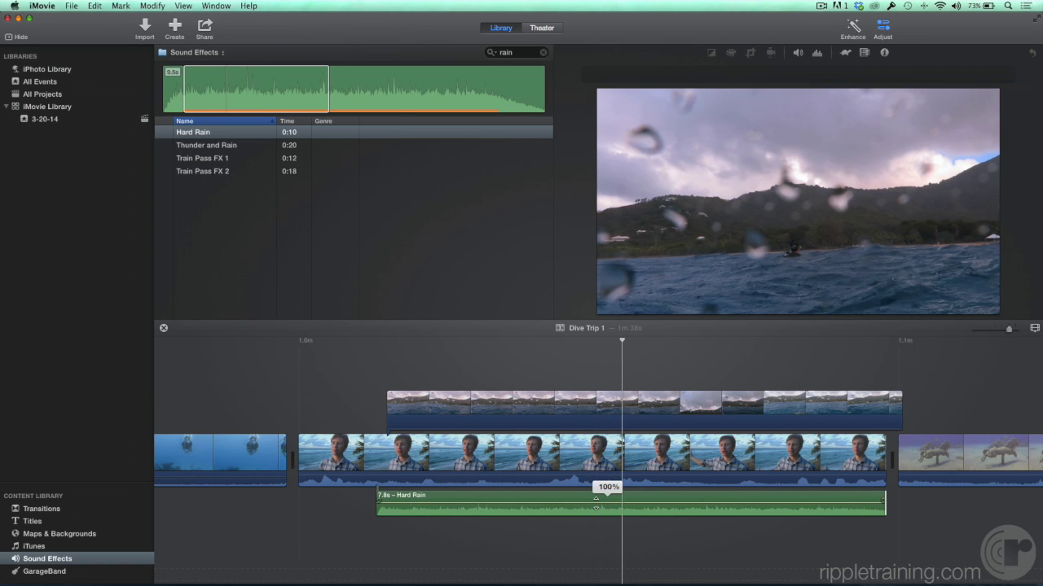
pyautogui.moveTo(596, 503); pyautogui.dragTo(597, 504)
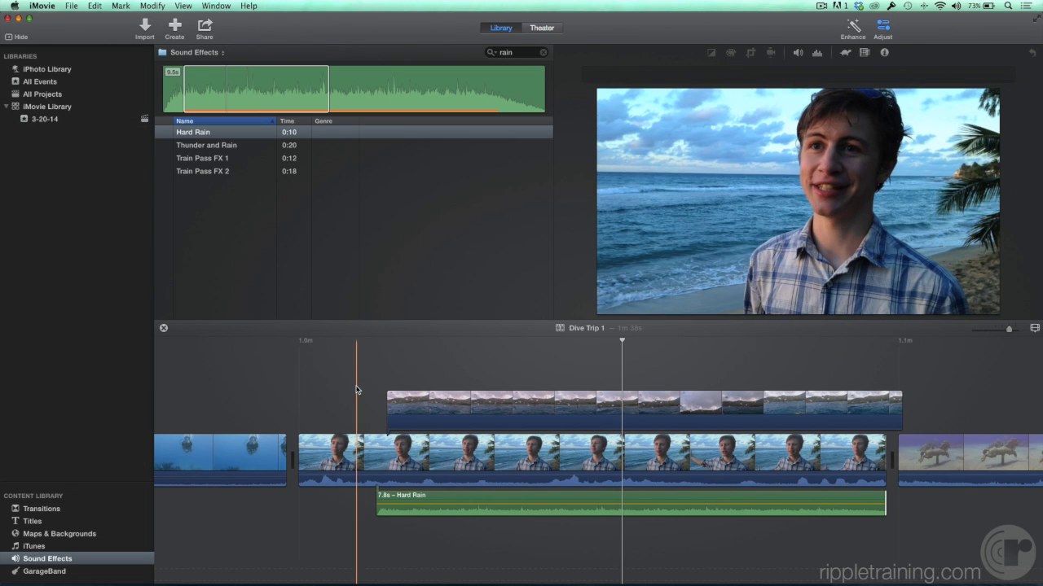
pyautogui.press('space')
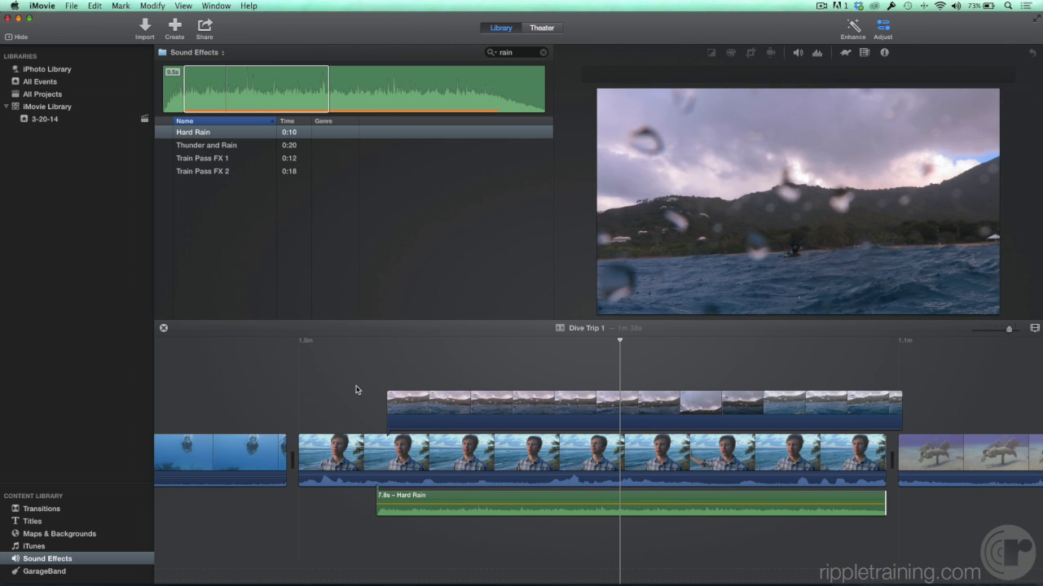
pyautogui.click(618, 501)
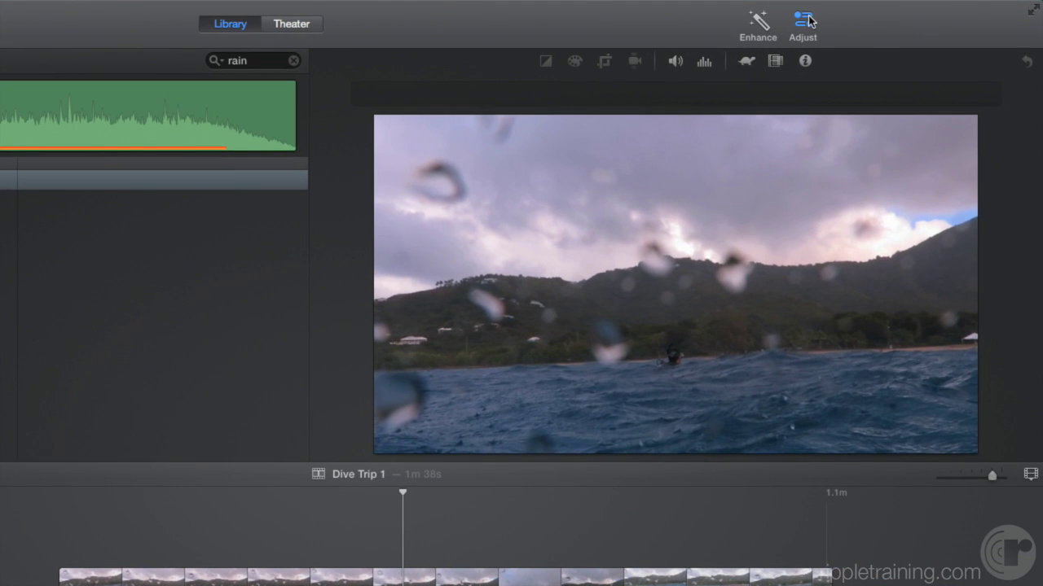
pyautogui.click(677, 63)
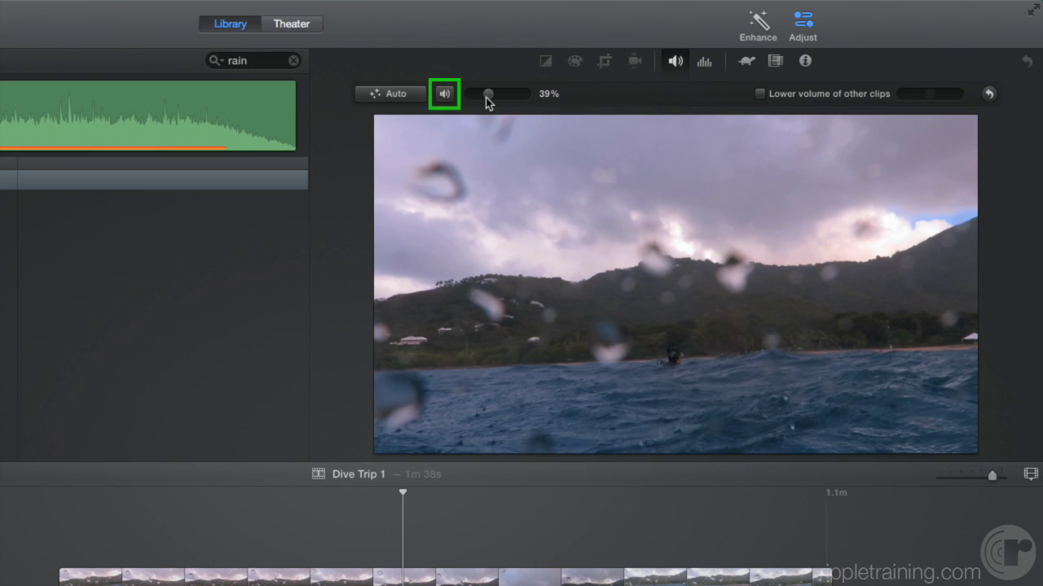
pyautogui.click(444, 95)
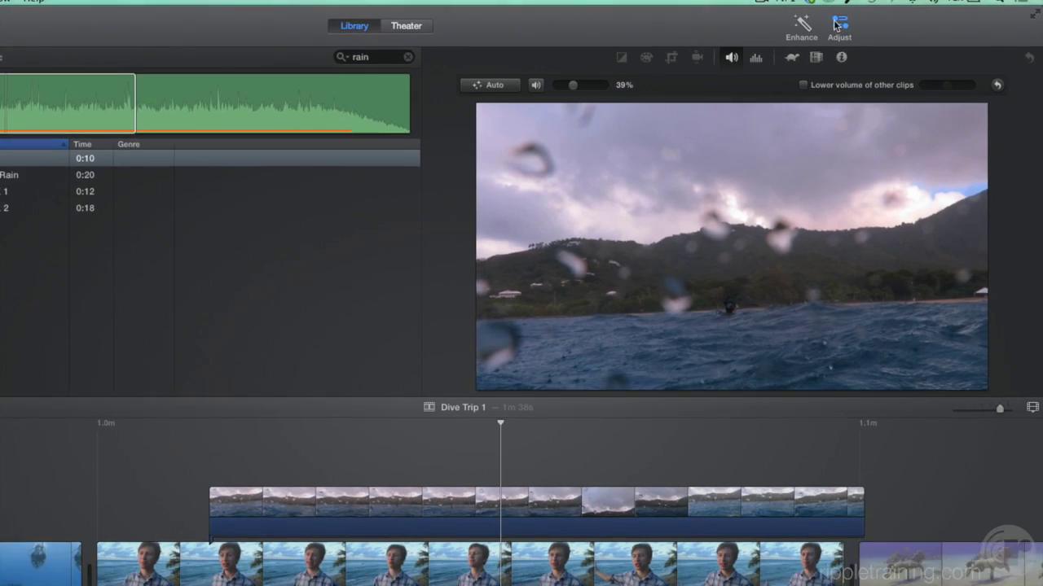
pyautogui.click(802, 22)
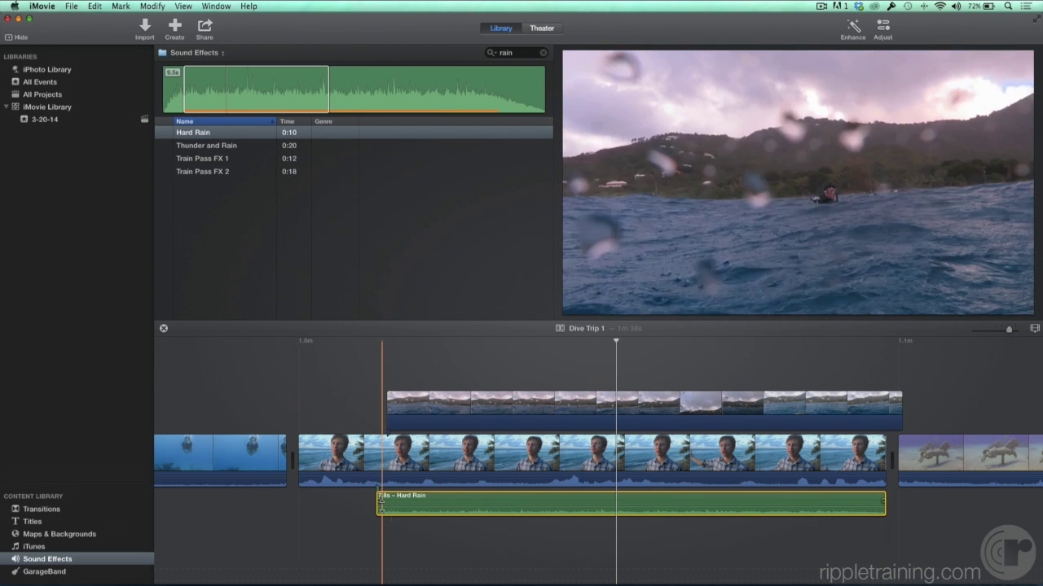
# Step: Fade the Hard Rain clip in at its start and out at its end, then play it
pyautogui.moveTo(383, 499); pyautogui.dragTo(426, 498)
pyautogui.moveTo(880, 499); pyautogui.dragTo(842, 500)
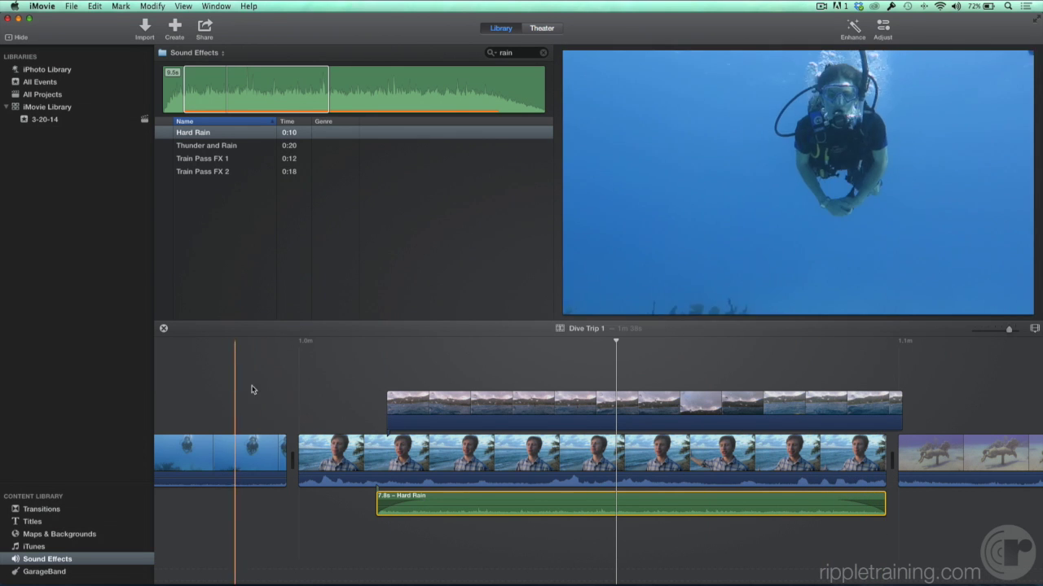
pyautogui.press('space')
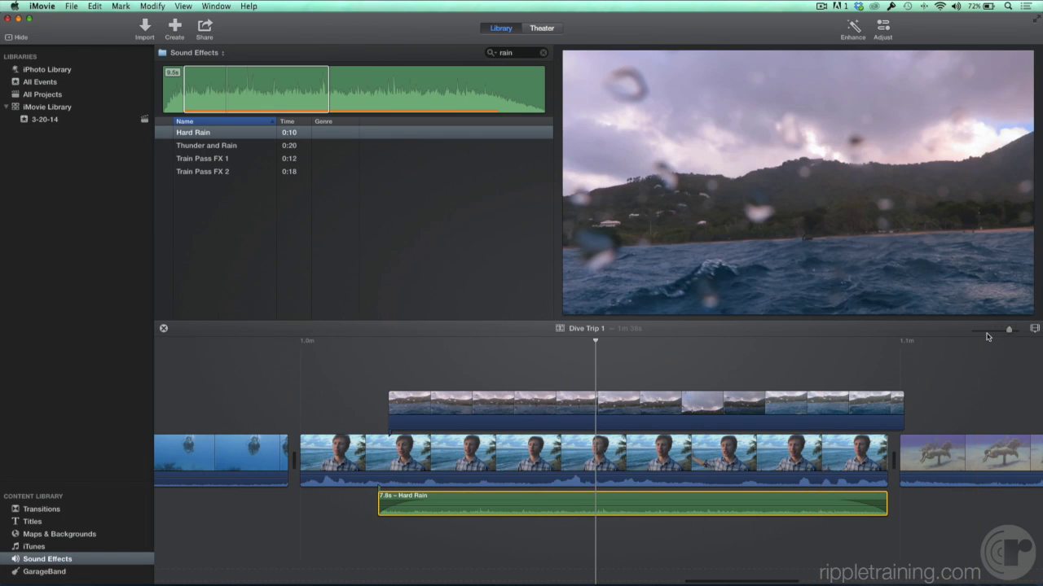
# Step: Zoom the timeline out and scroll back to its start
pyautogui.moveTo(1008, 330); pyautogui.dragTo(987, 331)
pyautogui.hscroll(-2, 928, 419)
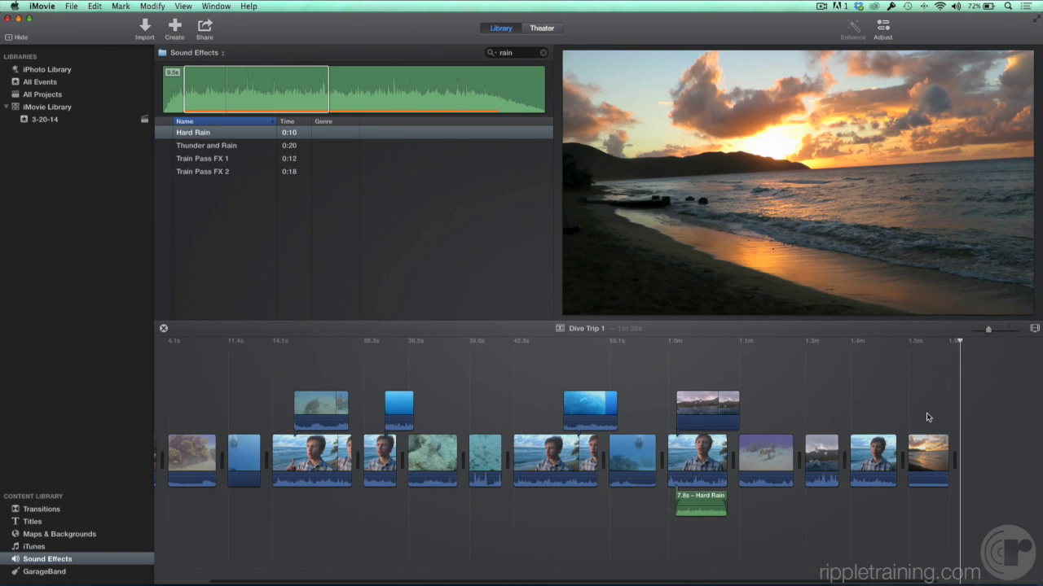
pyautogui.hscroll(-3, 919, 411)
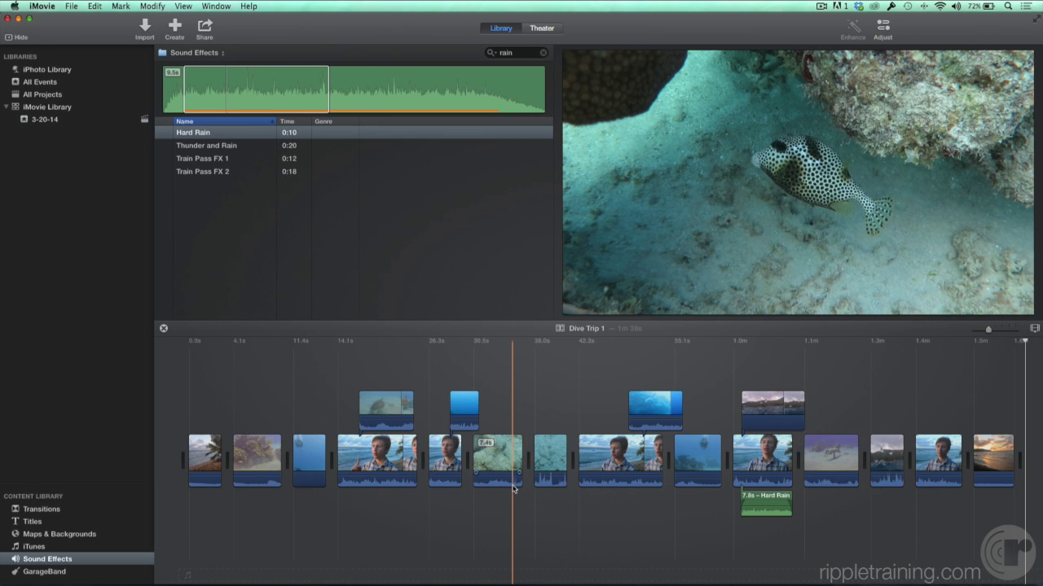
# Step: Browse the GarageBand and iTunes sources, then return to Sound Effects and its folder list
pyautogui.click(54, 574)
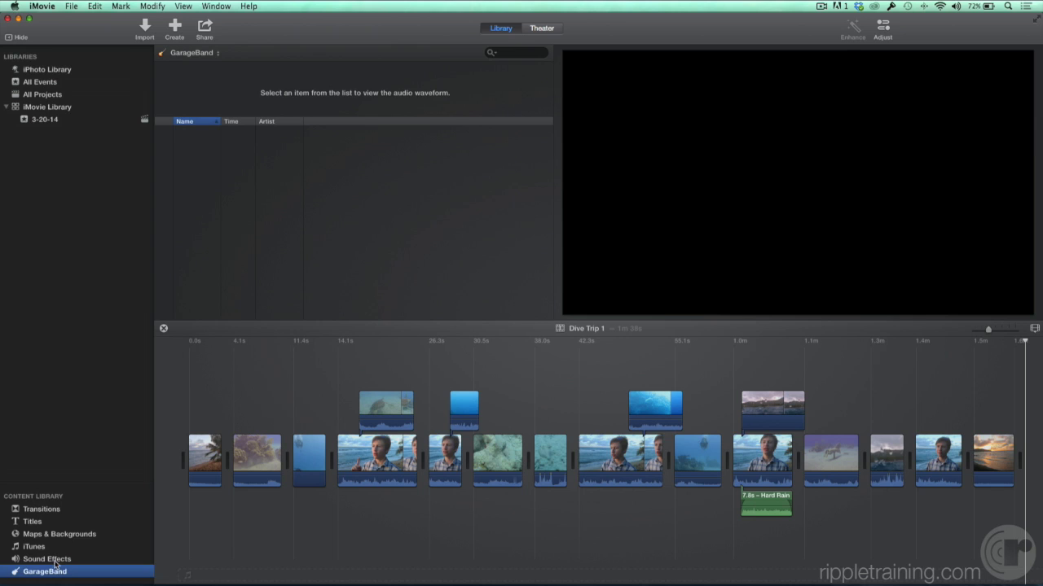
pyautogui.click(53, 548)
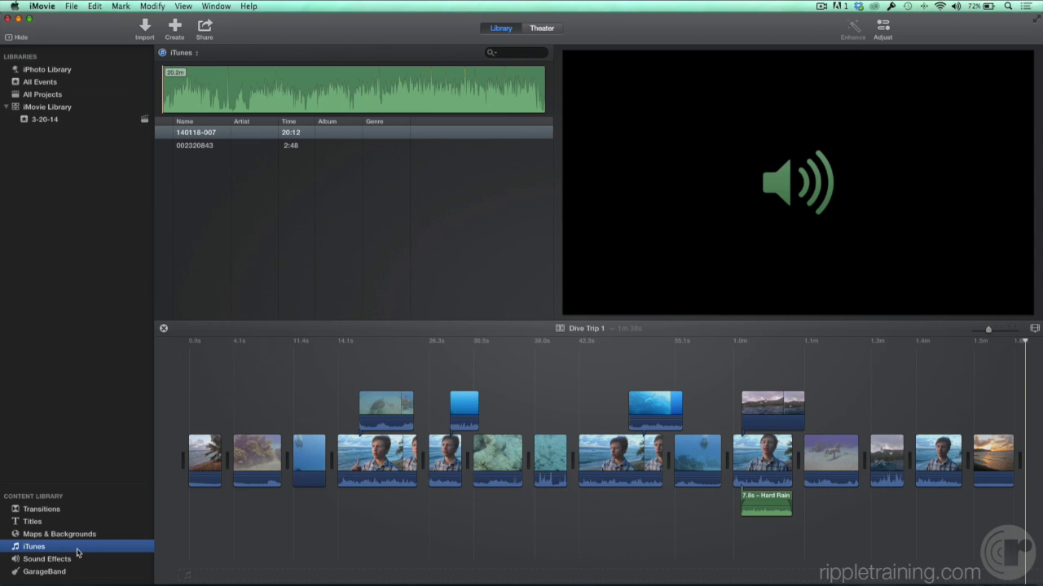
pyautogui.click(67, 562)
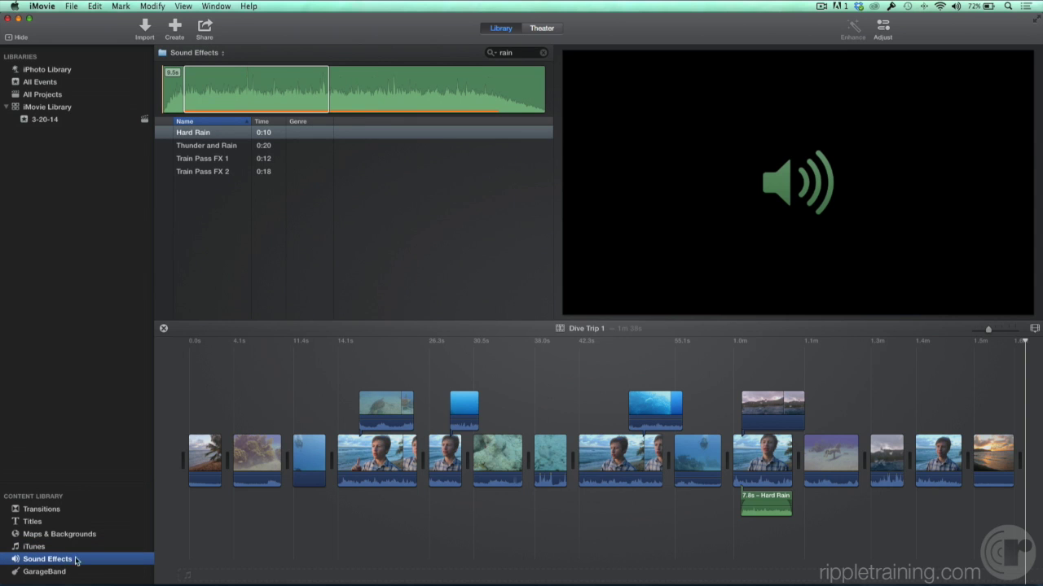
pyautogui.click(218, 52)
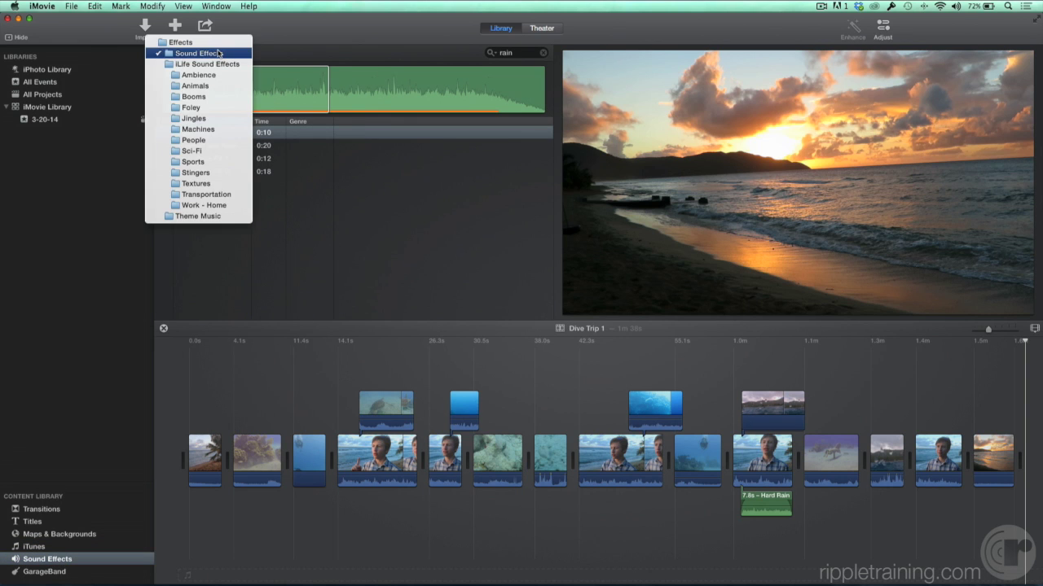
# Step: Switch to Theme Music, clear the 'rain' search, and preview Bright, Playful and Simple
pyautogui.click(240, 216)
pyautogui.click(541, 52)
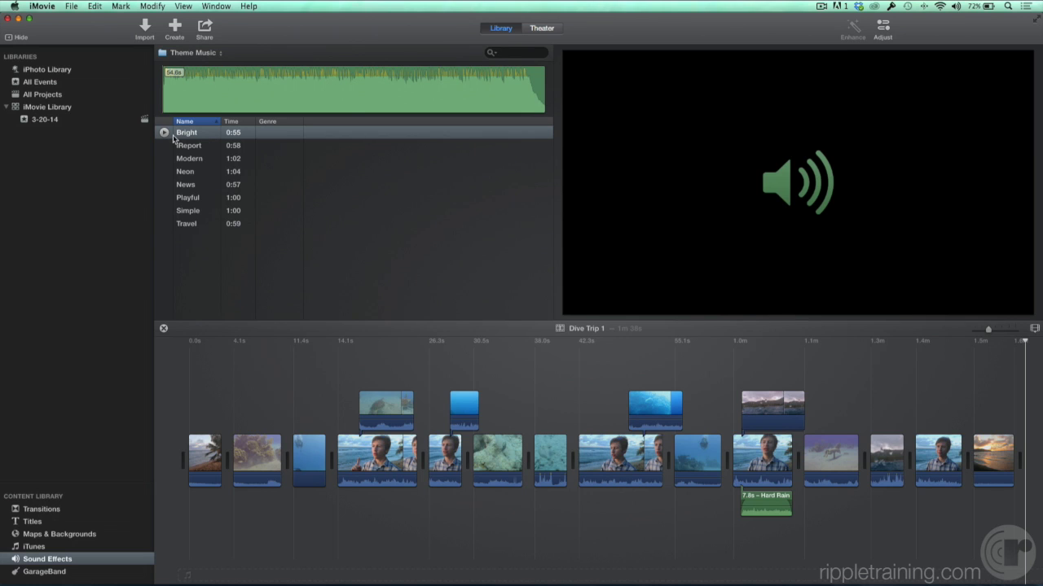
pyautogui.click(165, 133)
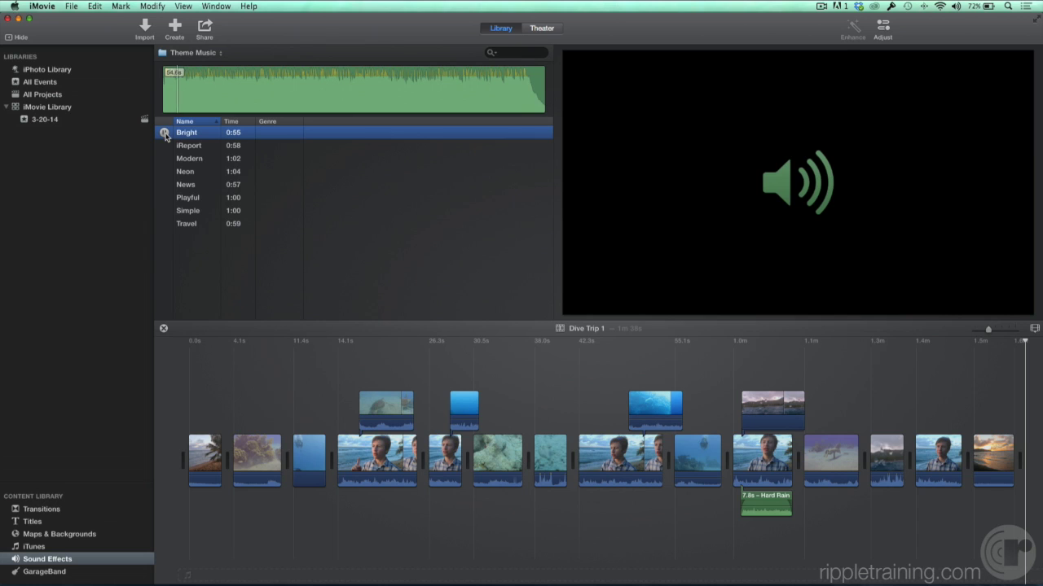
pyautogui.click(164, 198)
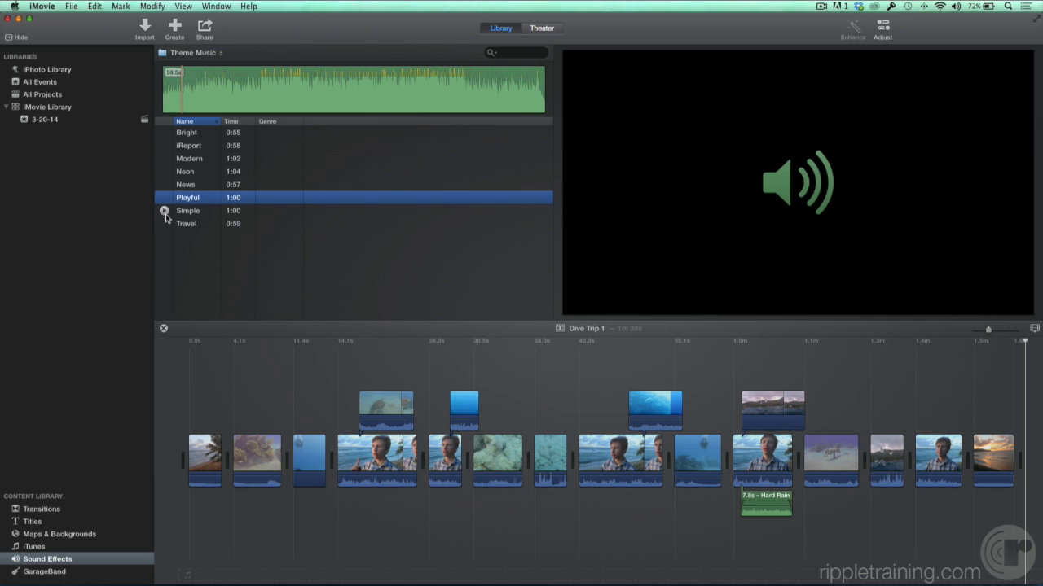
pyautogui.click(165, 211)
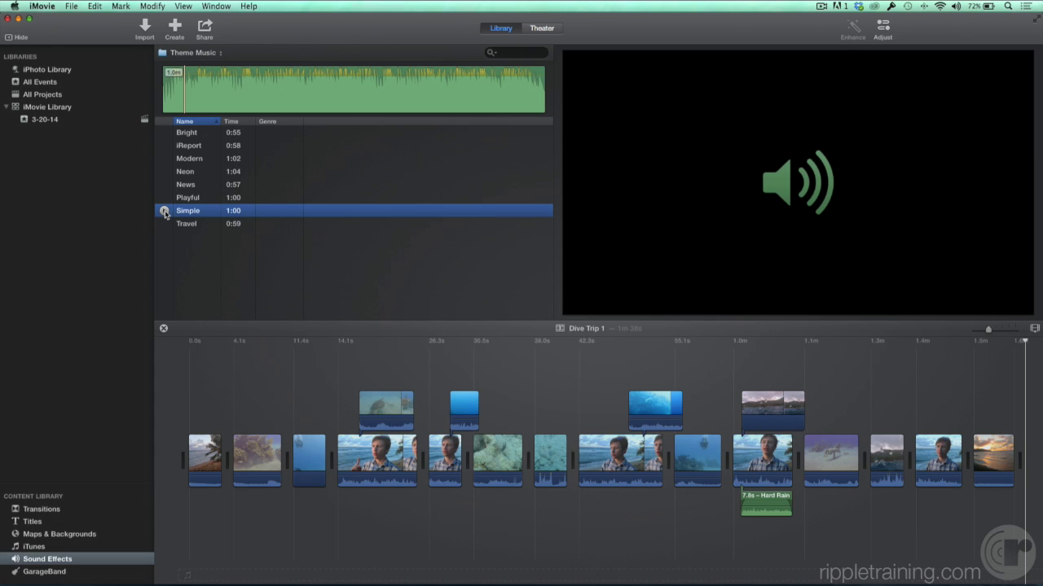
# Step: Show Jingles sorted by duration, longest first, then preview and stop the Jaracanda jingle
pyautogui.click(208, 53)
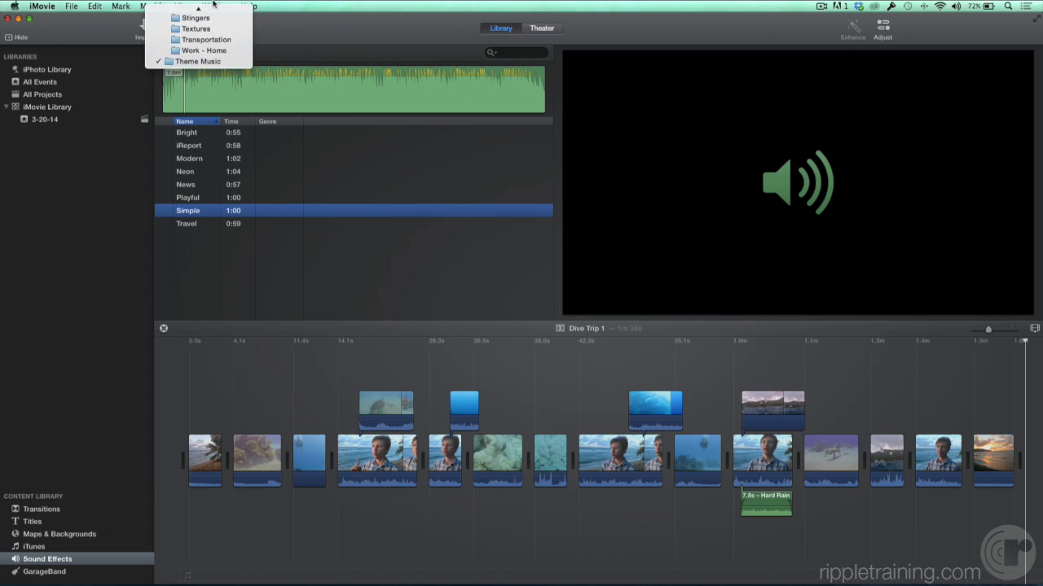
pyautogui.moveTo(212, 3)
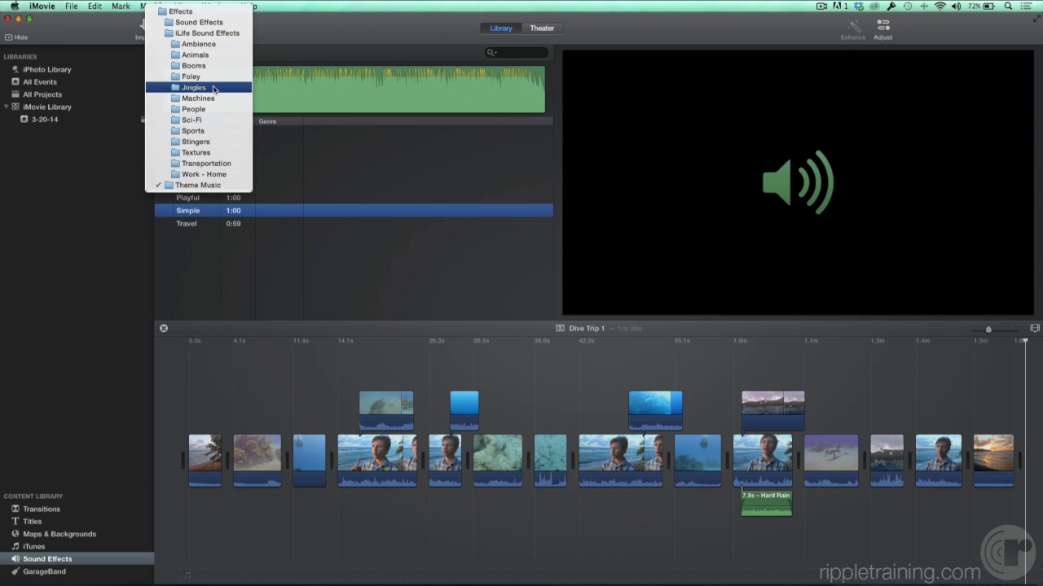
pyautogui.click(215, 88)
pyautogui.click(282, 132)
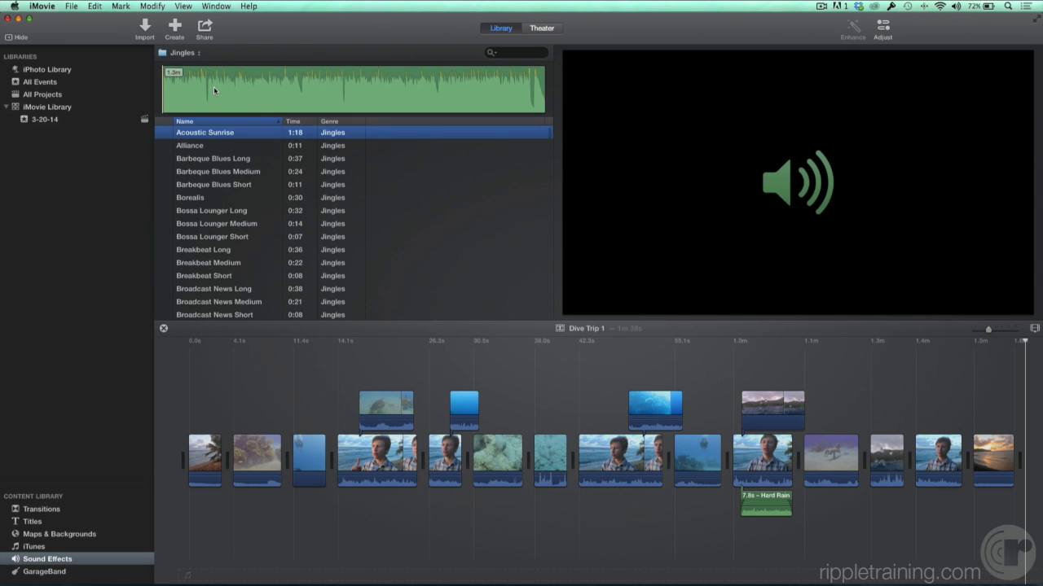
pyautogui.click(302, 123)
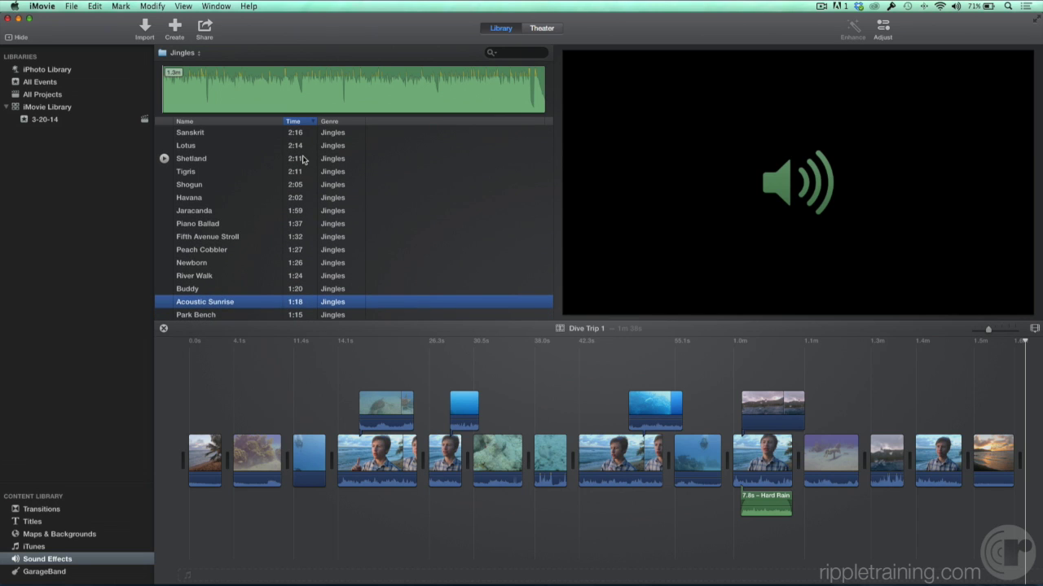
pyautogui.click(164, 212)
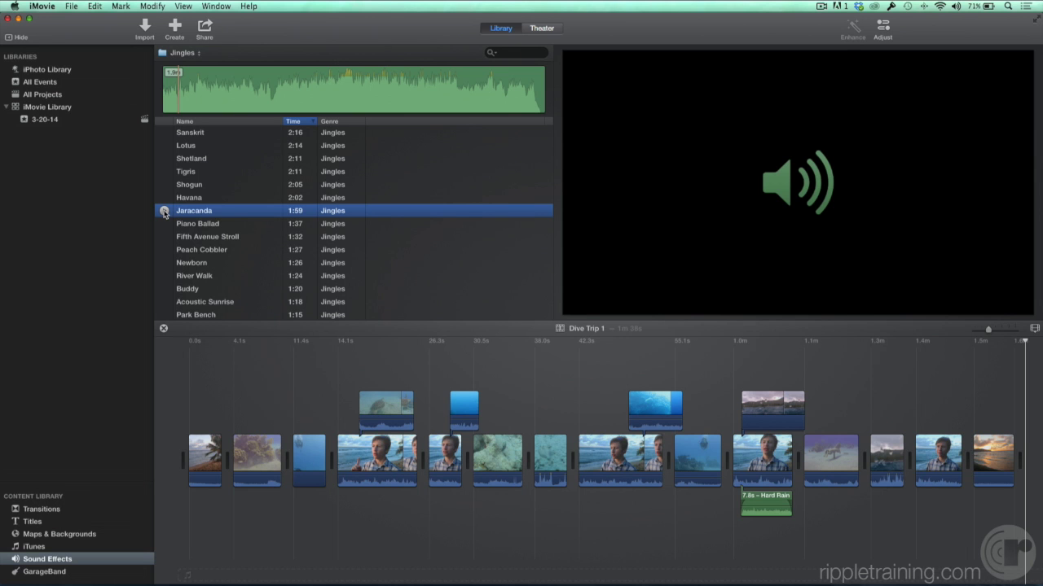
pyautogui.click(233, 529)
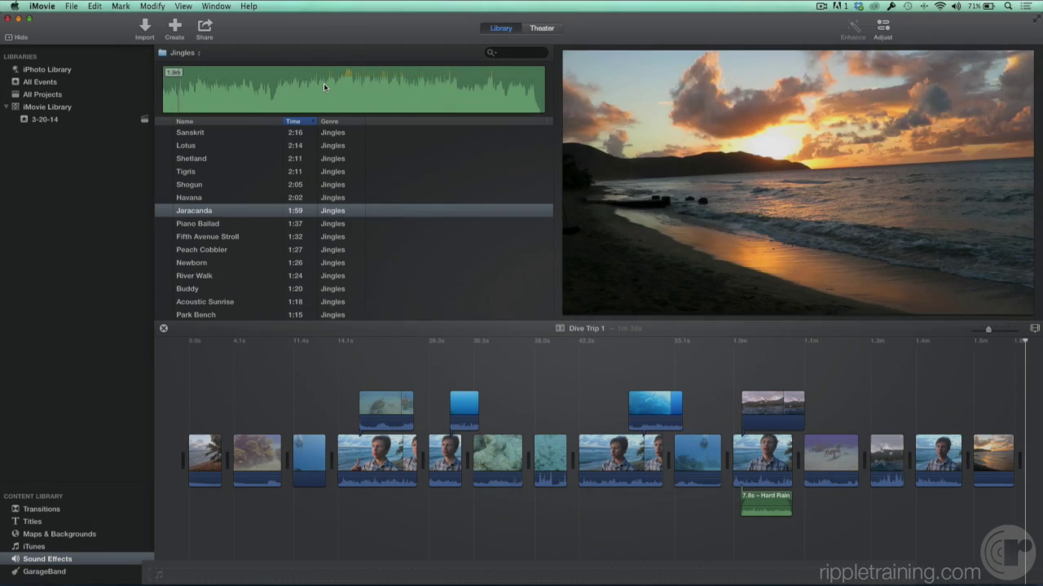
# Step: Add Jaracanda as background music and trim the second clip 0.8 seconds shorter
pyautogui.click(323, 83)
pyautogui.moveTo(294, 83); pyautogui.dragTo(181, 577)
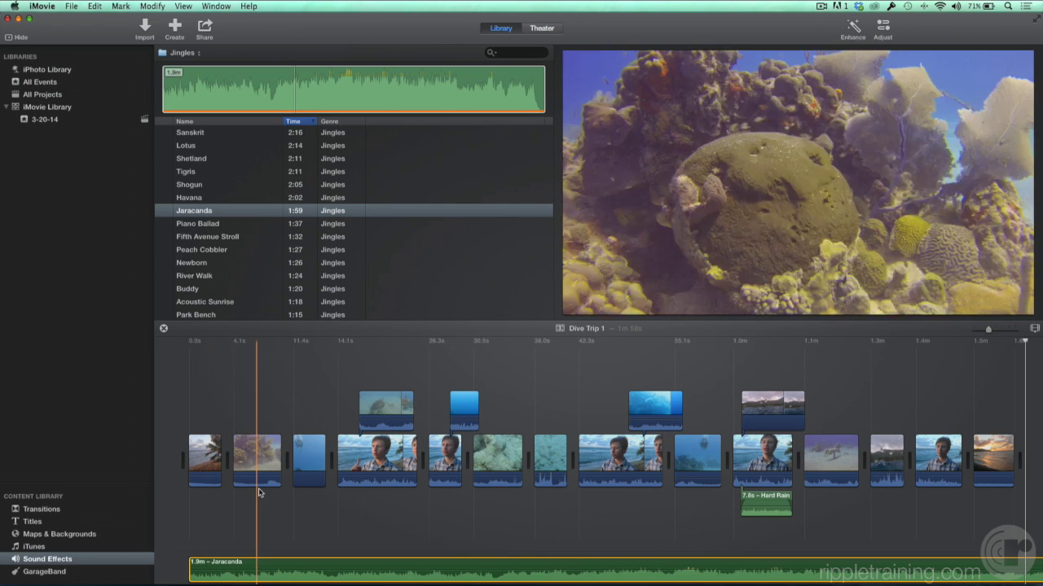
pyautogui.moveTo(278, 463)
pyautogui.mouseDown()
pyautogui.moveTo(262, 458)
pyautogui.moveTo(272, 460)
pyautogui.mouseUp()
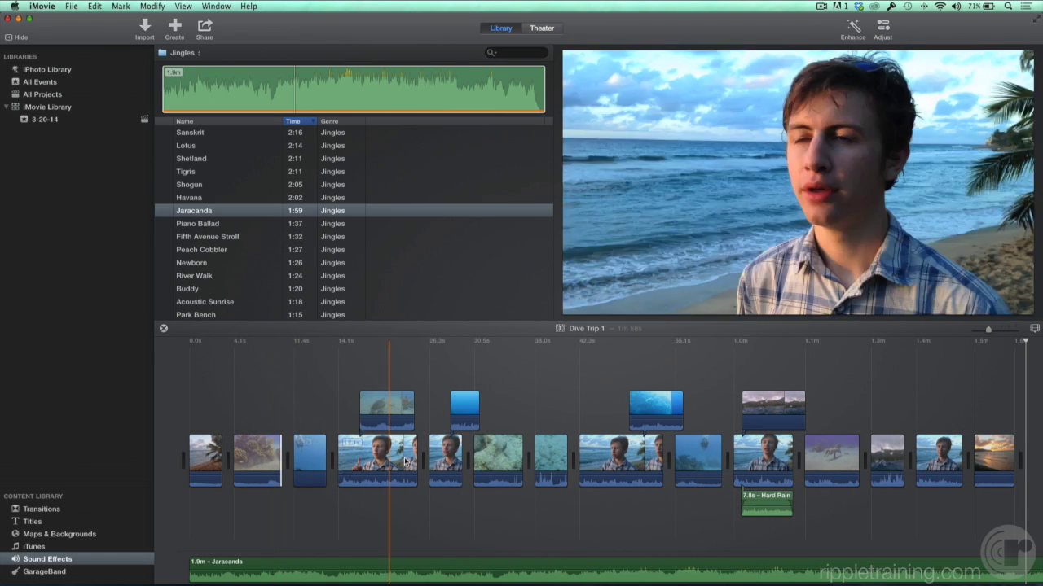
# Step: Move the 4.3s underwater clip to a new spot and play the timeline to check
pyautogui.moveTo(554, 455); pyautogui.dragTo(473, 458)
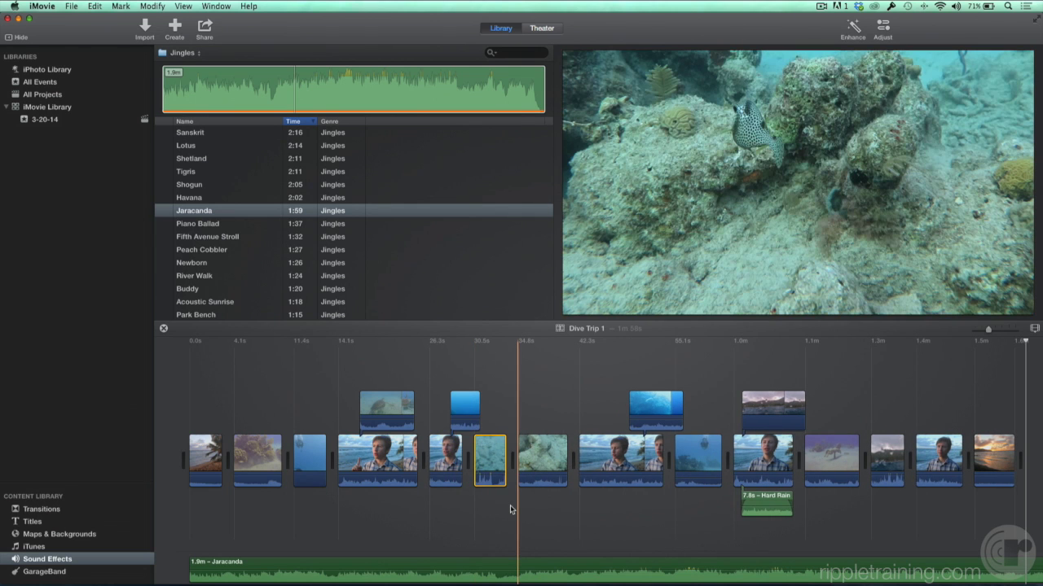
pyautogui.click(511, 508)
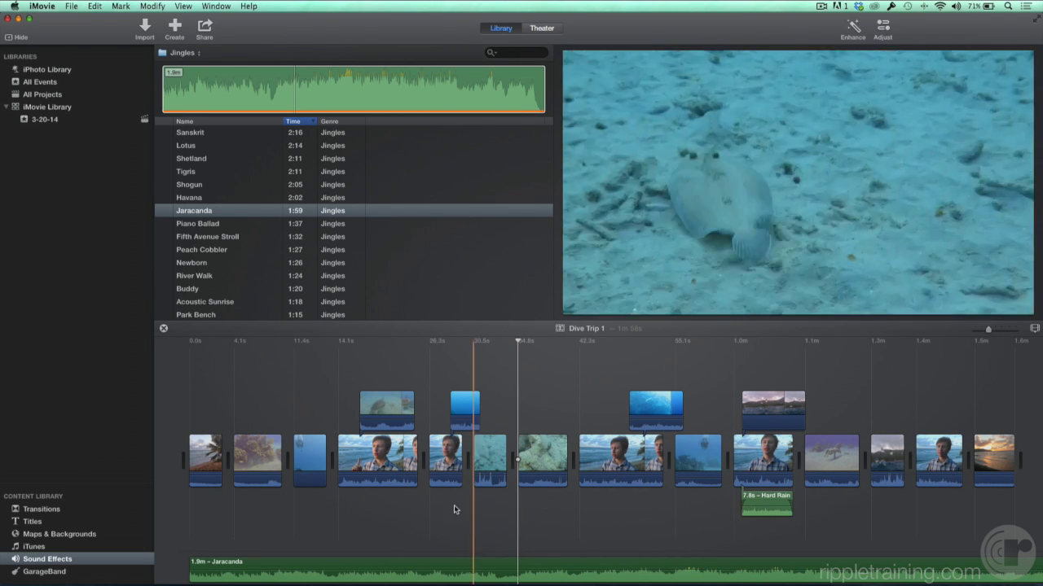
pyautogui.press('space')
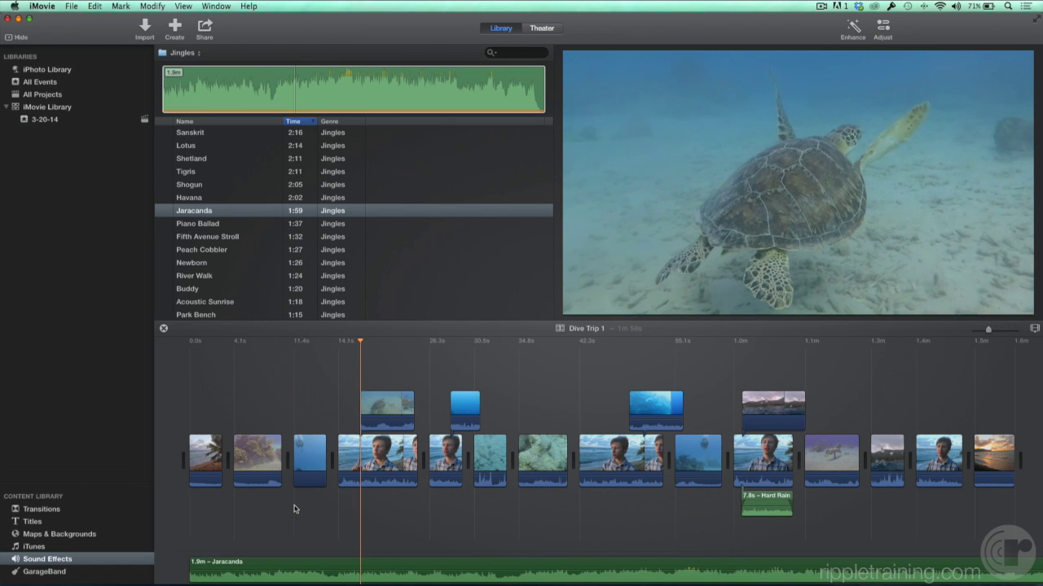
pyautogui.press('space')
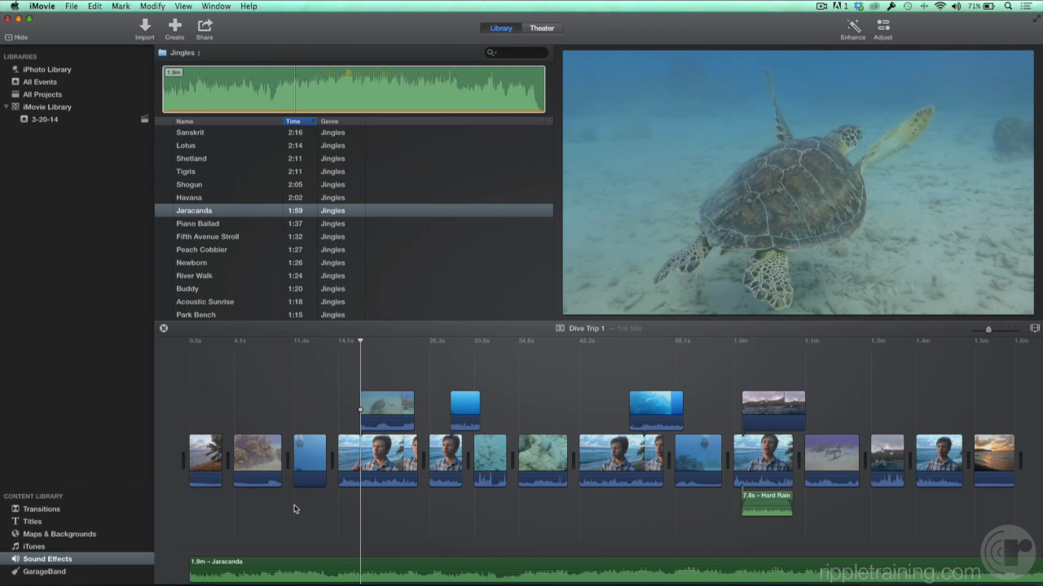
# Step: Show the clip volume controls from the Adjust toolbar
pyautogui.click(876, 33)
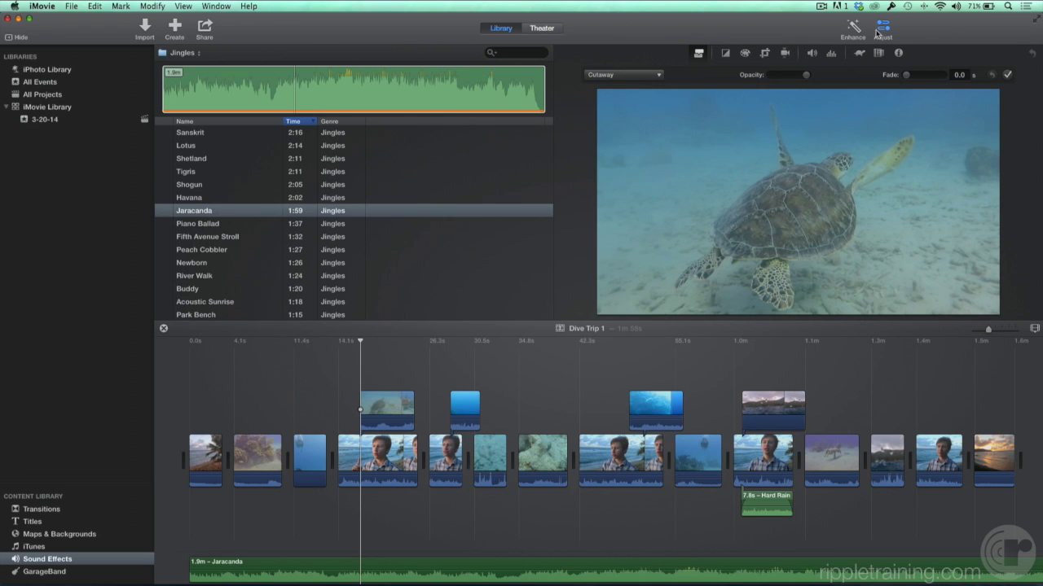
pyautogui.click(811, 55)
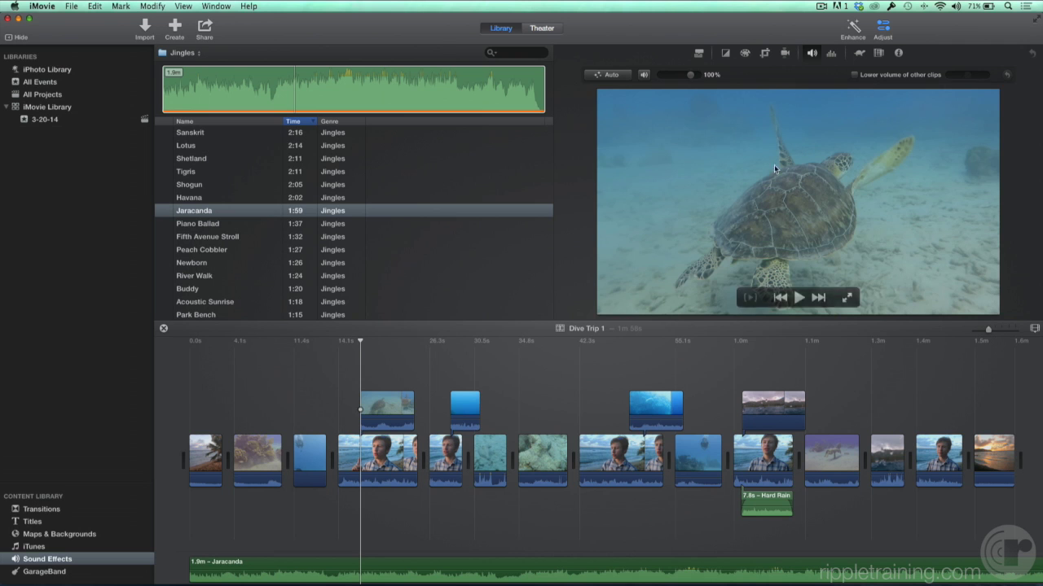
# Step: Select the five talking clips, turn on 'Lower volume of other clips', and adjust the ducking amount
pyautogui.click(381, 458)
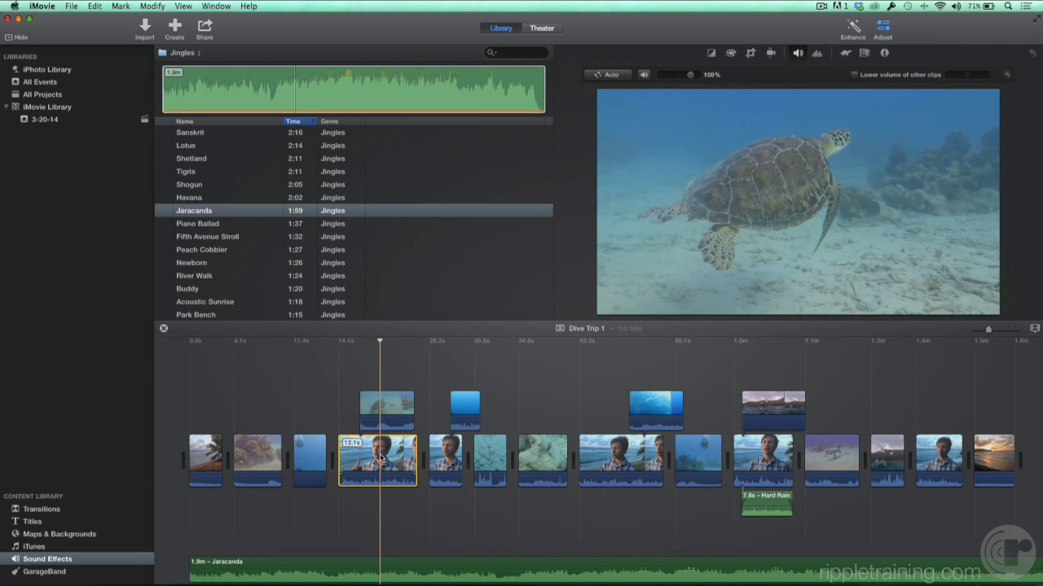
pyautogui.keyDown('super'); pyautogui.click(440, 460); pyautogui.keyUp('super')
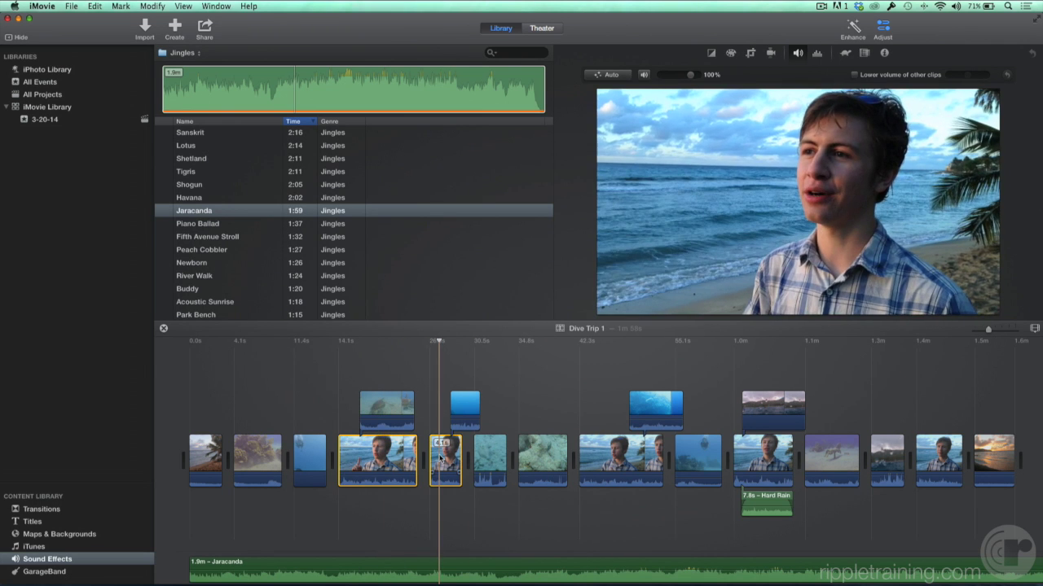
pyautogui.keyDown('super'); pyautogui.click(606, 457); pyautogui.keyUp('super')
pyautogui.keyDown('super'); pyautogui.click(751, 466); pyautogui.keyUp('super')
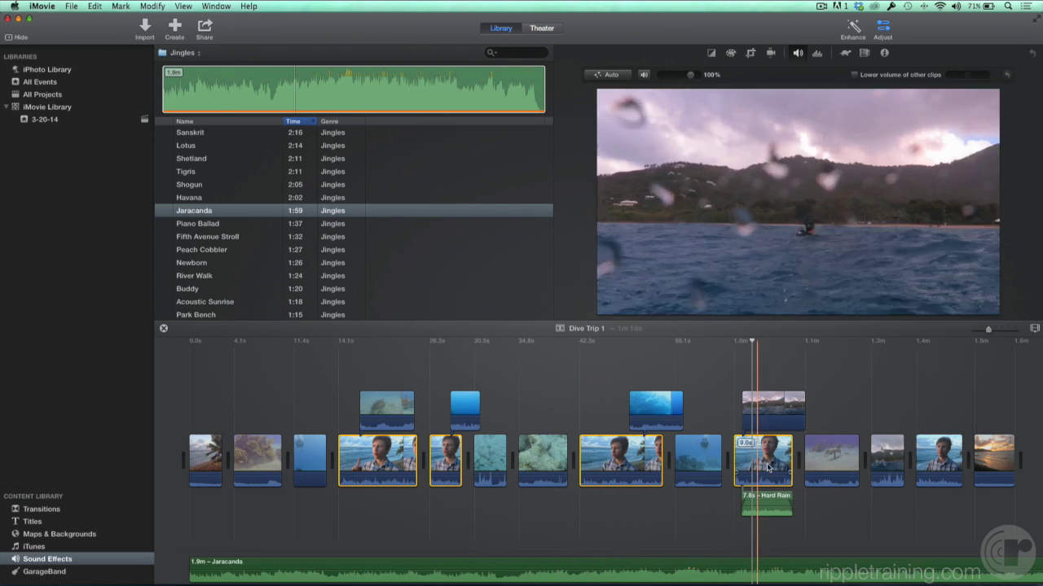
pyautogui.keyDown('super'); pyautogui.click(949, 465); pyautogui.keyUp('super')
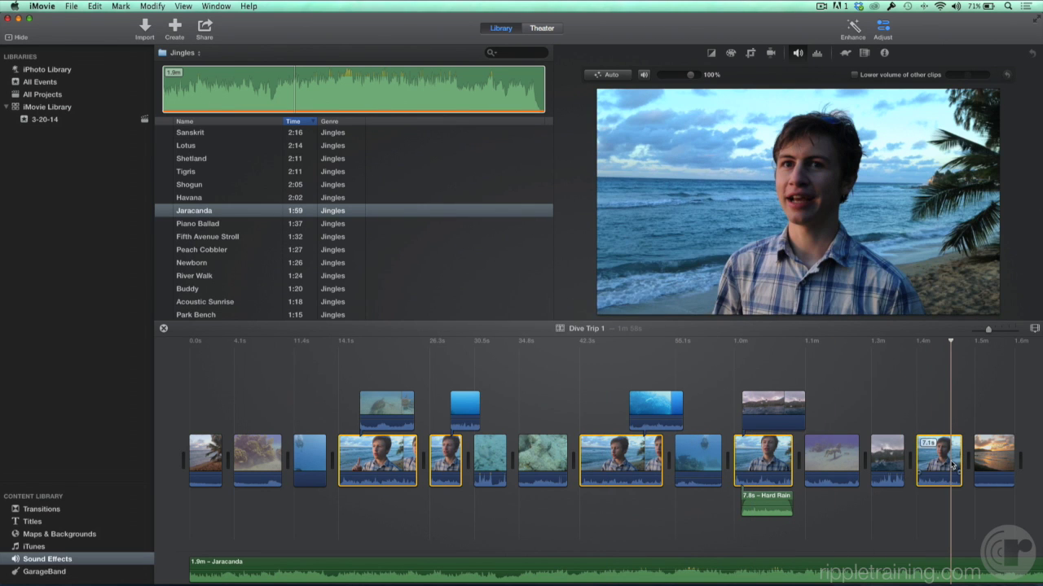
pyautogui.click(856, 75)
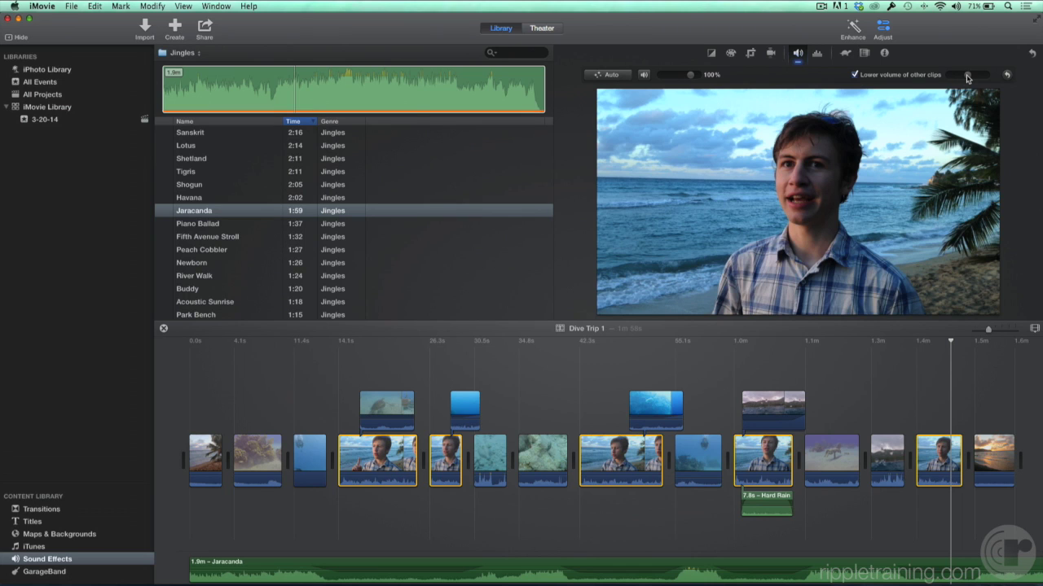
pyautogui.moveTo(966, 77); pyautogui.dragTo(964, 79)
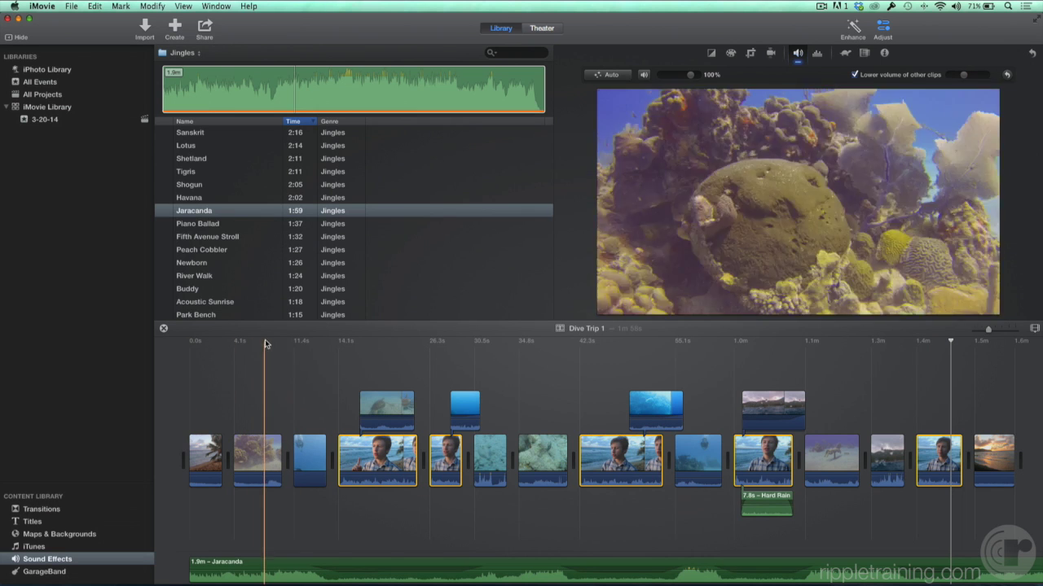
# Step: Play back from the skimmer to hear the Jaracanda music ducked under the talking
pyautogui.press('space')
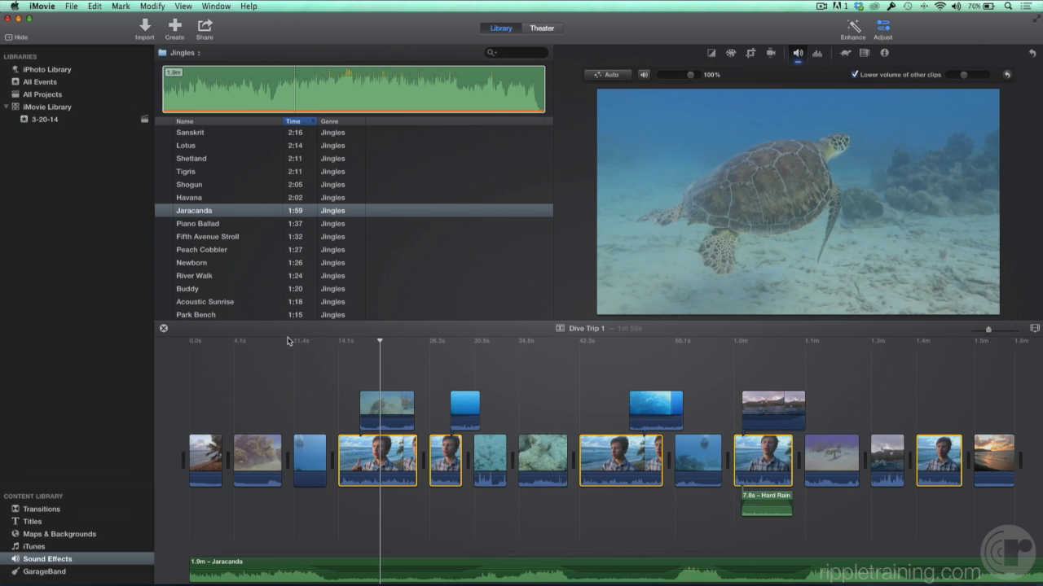
# Step: Close the Adjust bar's volume controls
pyautogui.click(887, 30)
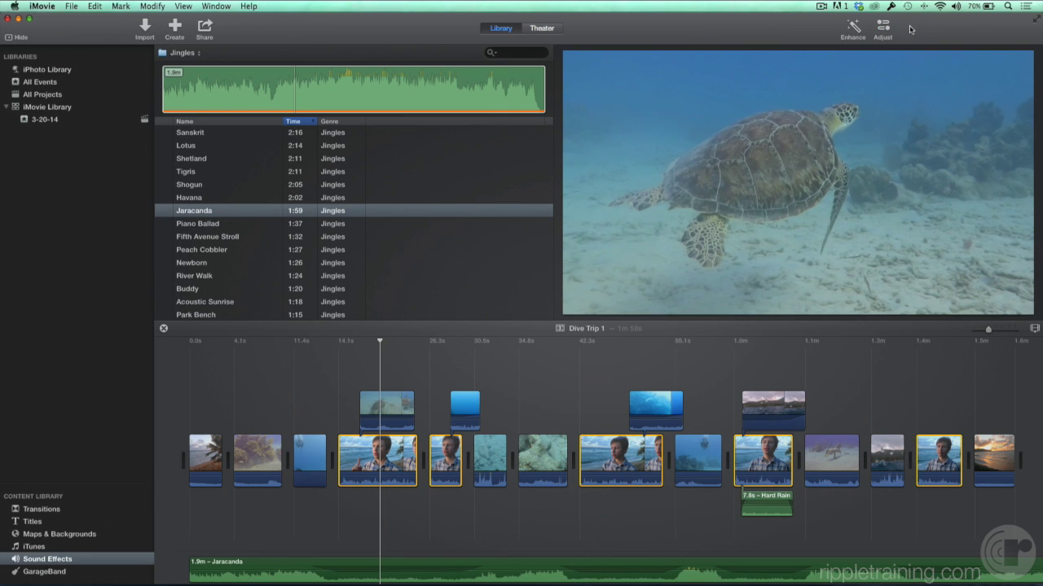